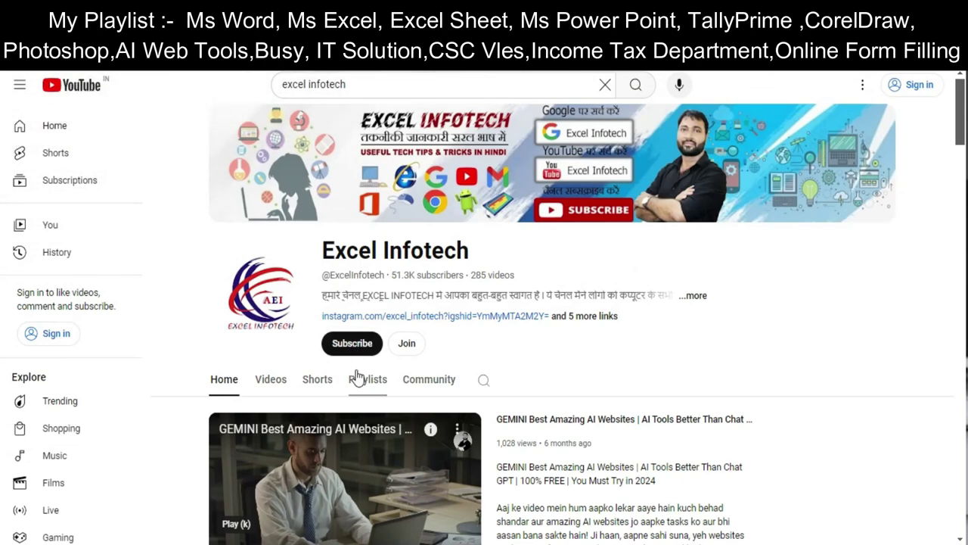
Open the CorelDraw2024 playlist from the channel's Playlists tab on YouTube
{"action": "scroll", "coordinate": [356, 348], "scroll_direction": "down", "scroll_amount": 2}
{"action": "left_click", "coordinate": [368, 228]}
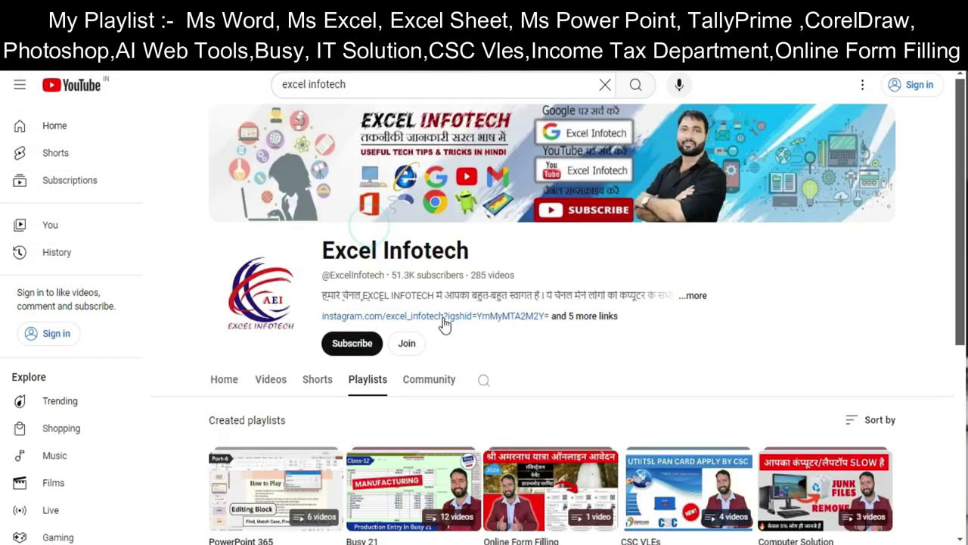
{"action": "scroll", "coordinate": [444, 325], "scroll_direction": "down", "scroll_amount": 3}
{"action": "scroll", "coordinate": [469, 346], "scroll_direction": "down", "scroll_amount": 2}
{"action": "left_click", "coordinate": [550, 425]}
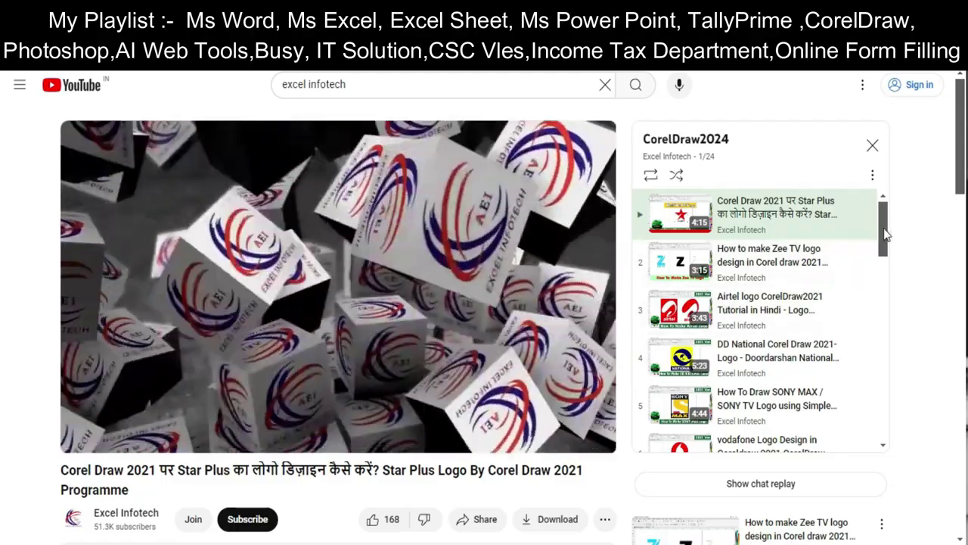
Play the Airtel logo tutorial and jump ahead to 0:38
{"action": "scroll", "coordinate": [887, 236], "scroll_direction": "down", "scroll_amount": 1}
{"action": "mouse_move", "coordinate": [886, 236]}
{"action": "left_mouse_down"}
{"action": "mouse_move", "coordinate": [875, 408]}
{"action": "mouse_move", "coordinate": [861, 255]}
{"action": "left_mouse_up"}
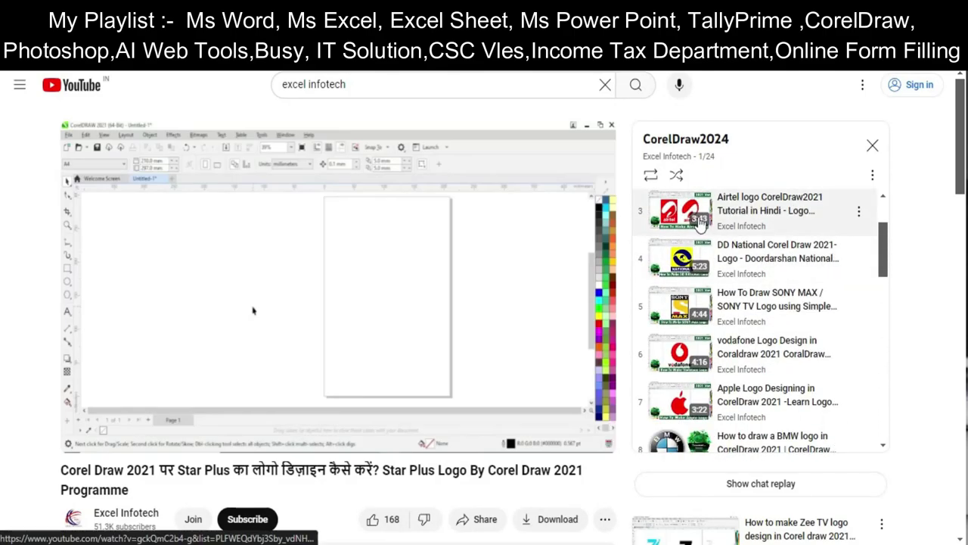
{"action": "left_click", "coordinate": [692, 219]}
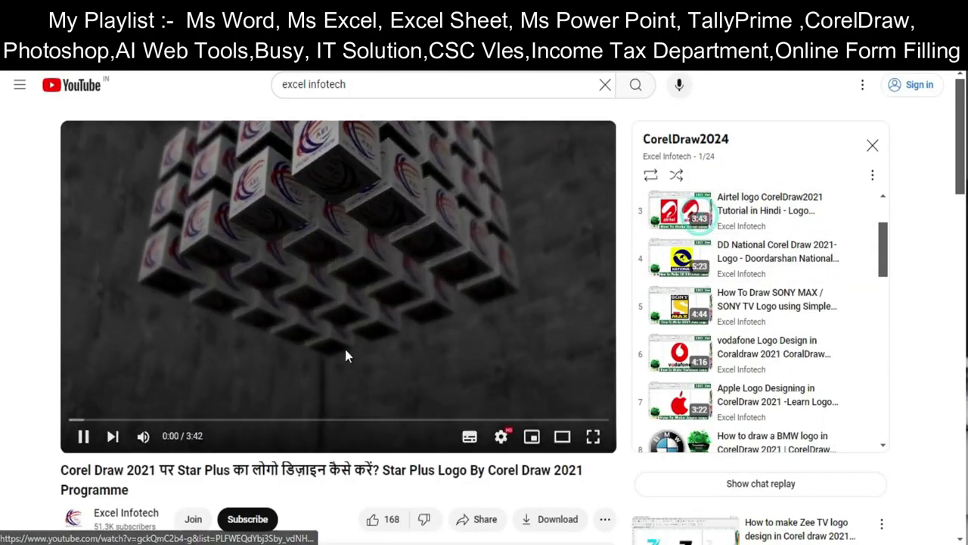
{"action": "left_click_drag", "start_coordinate": [147, 417], "coordinate": [161, 417]}
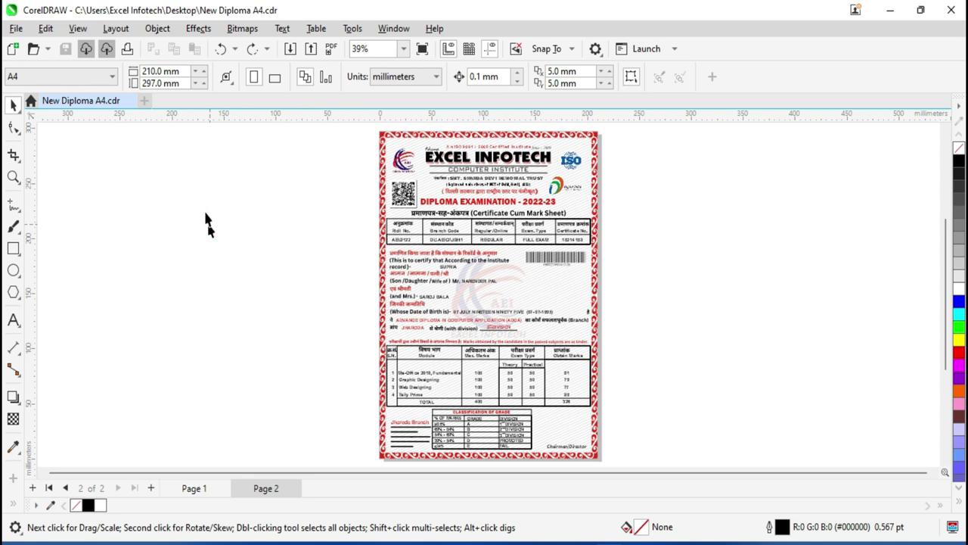
Switch the diploma to Wireframe display so only black outlines show
{"action": "left_click", "coordinate": [78, 29]}
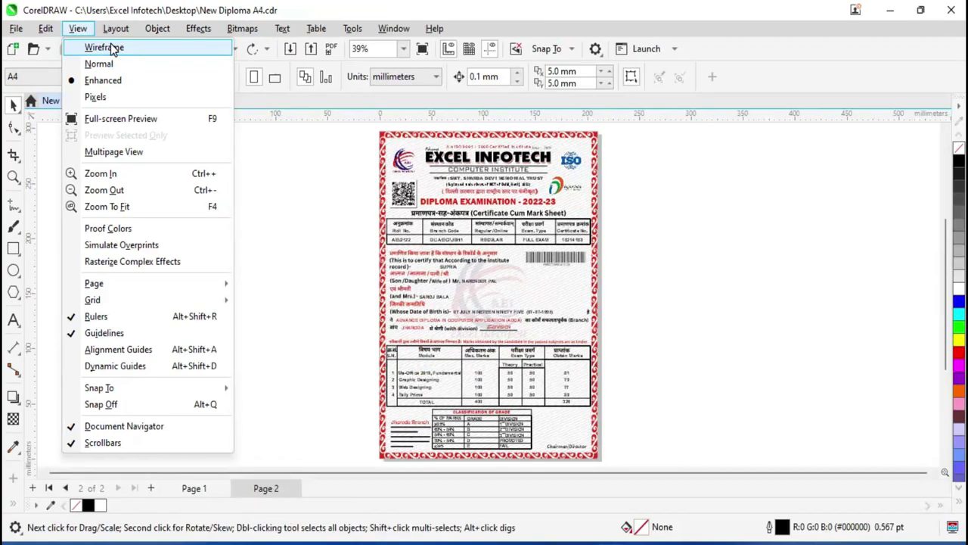
{"action": "left_click", "coordinate": [112, 48]}
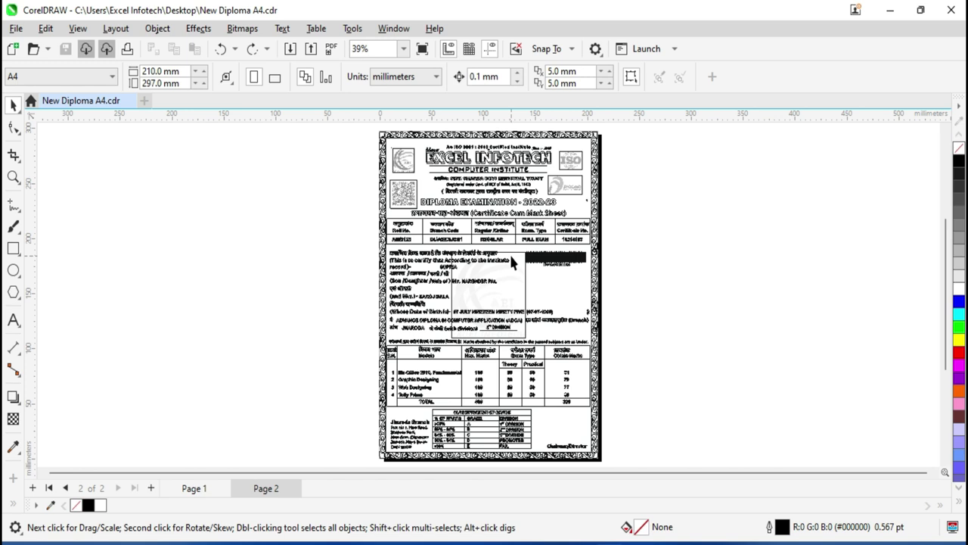
Zoom in on the certificate header and view it in full-colour Enhanced mode
{"action": "key", "text": "z"}
{"action": "left_click_drag", "start_coordinate": [326, 122], "coordinate": [663, 201]}
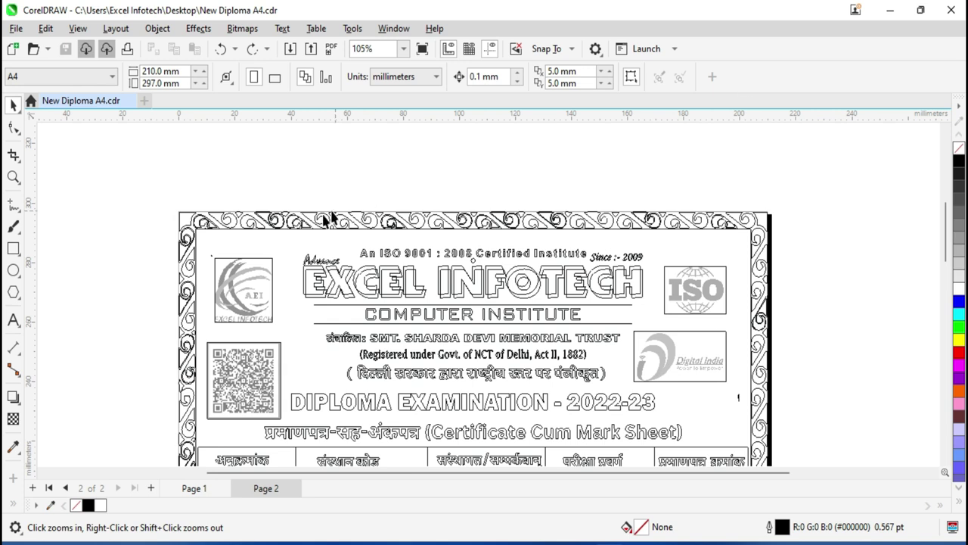
{"action": "left_click", "coordinate": [78, 28]}
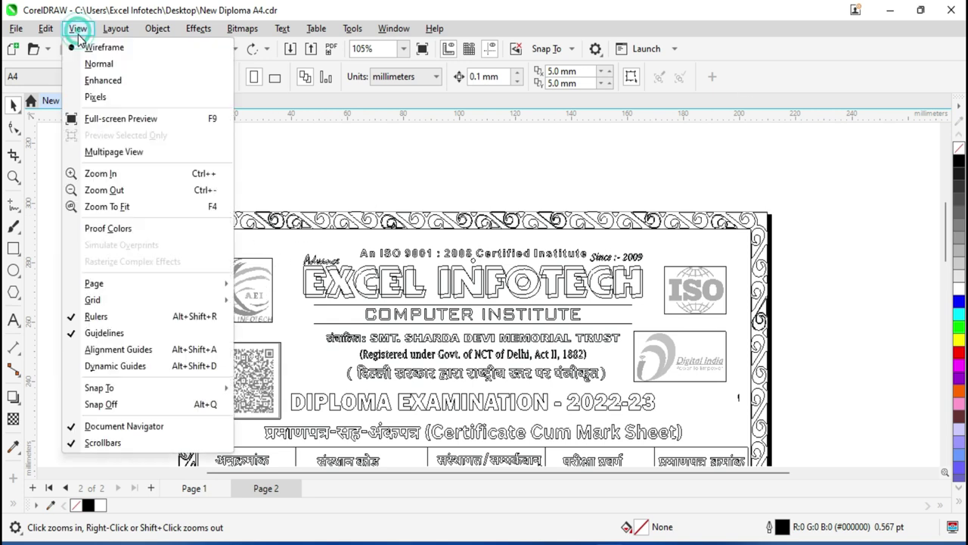
{"action": "left_click", "coordinate": [106, 78]}
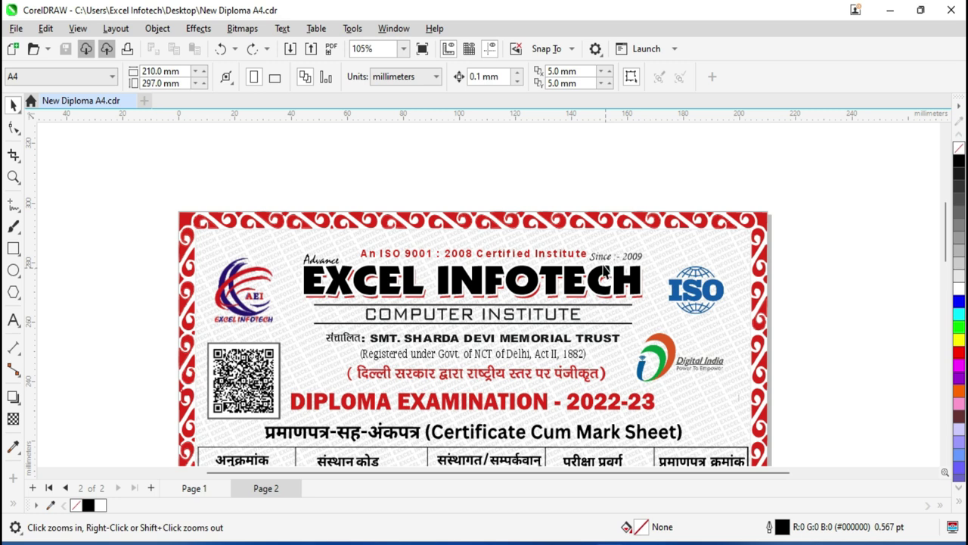
Return to Wireframe and zoom into the certificate's top-left corner
{"action": "left_click", "coordinate": [78, 28]}
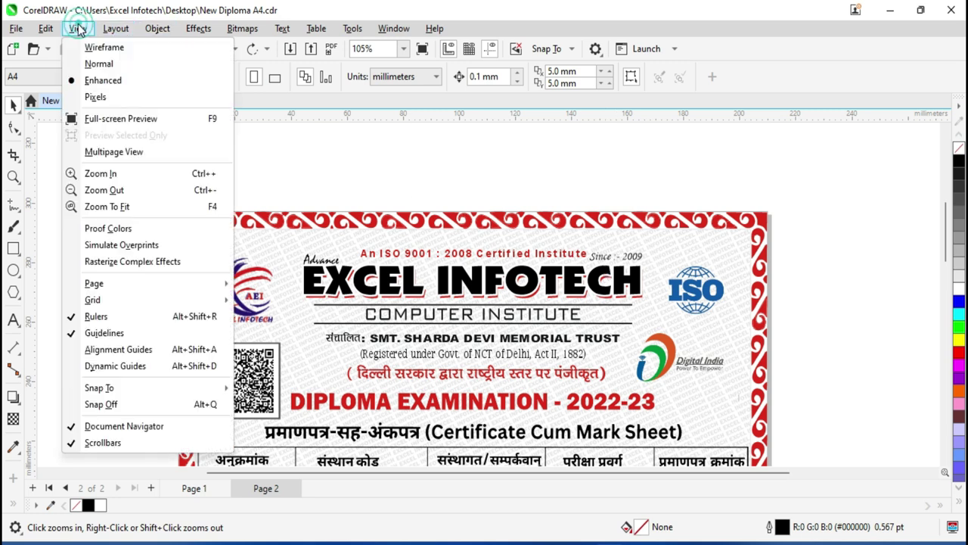
{"action": "left_click", "coordinate": [124, 48]}
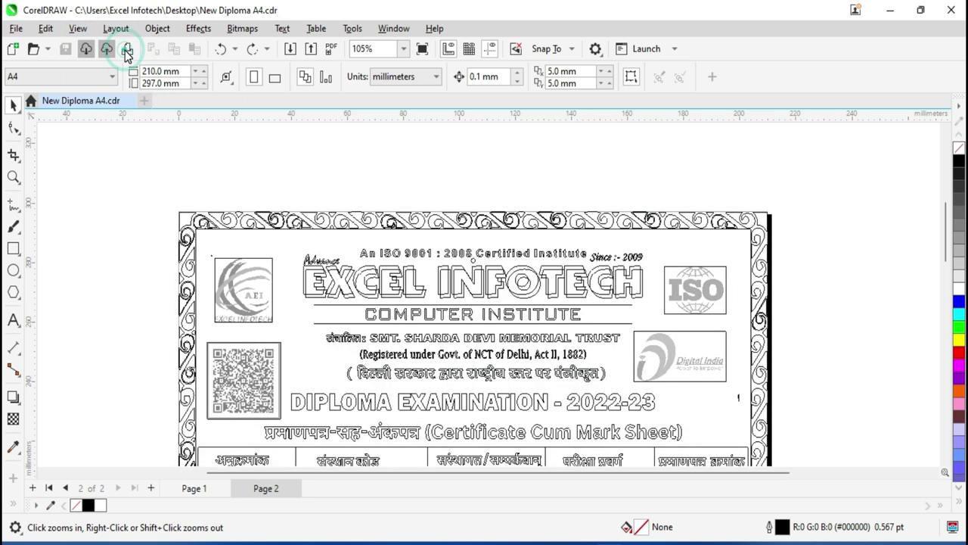
{"action": "left_click_drag", "start_coordinate": [138, 203], "coordinate": [294, 319]}
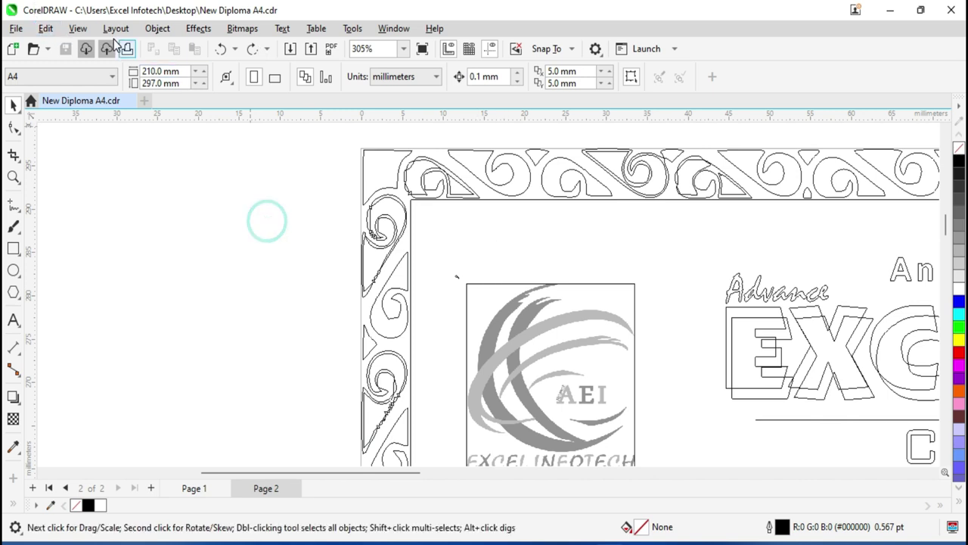
Delete the tiny stray curve beside the AEI logo
{"action": "left_click", "coordinate": [78, 29]}
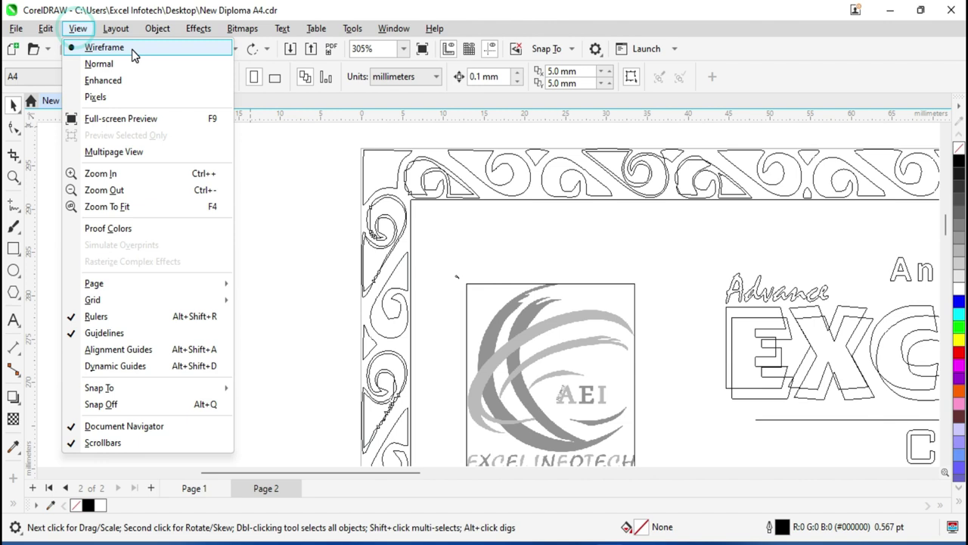
{"action": "left_click", "coordinate": [292, 230]}
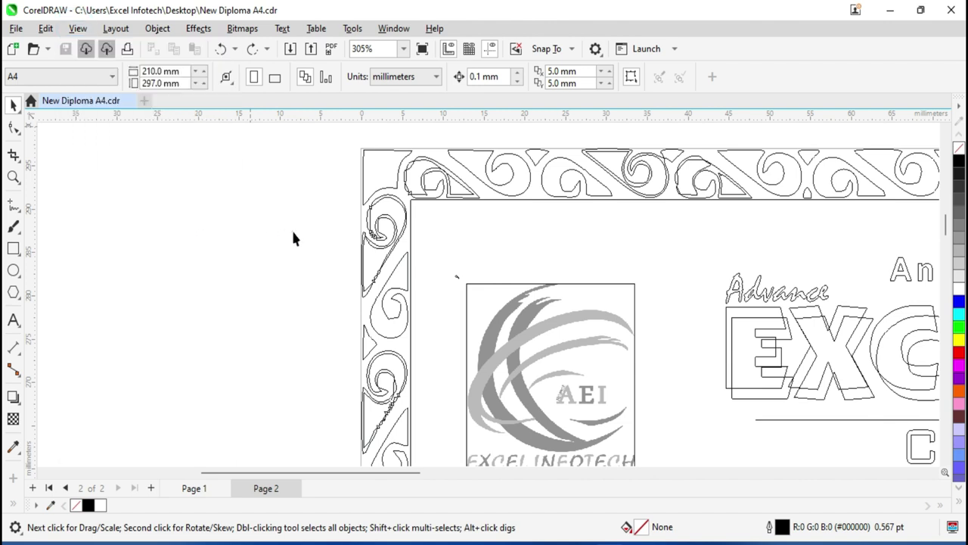
{"action": "scroll", "coordinate": [507, 274], "scroll_direction": "down", "scroll_amount": 2}
{"action": "scroll", "coordinate": [513, 281], "scroll_direction": "down", "scroll_amount": 1}
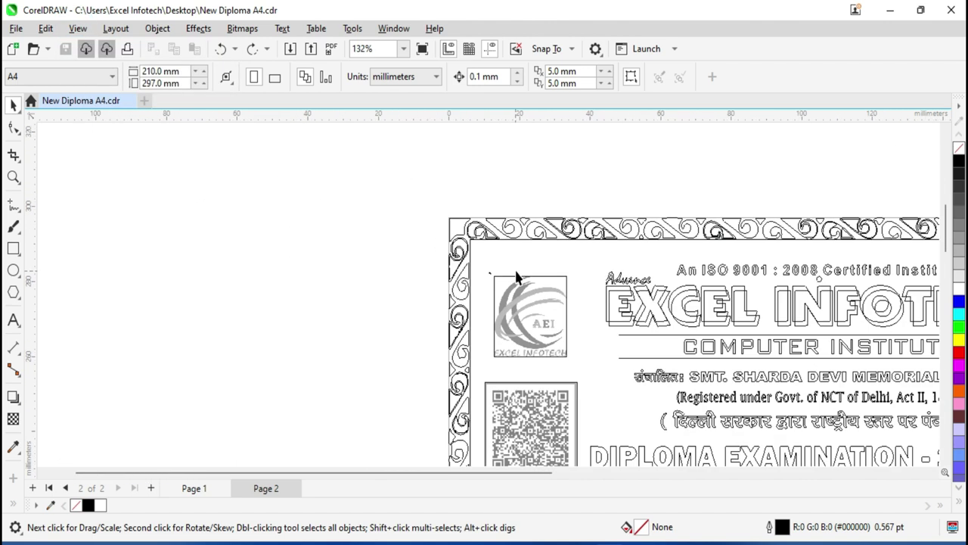
{"action": "scroll", "coordinate": [502, 286], "scroll_direction": "up", "scroll_amount": 3}
{"action": "scroll", "coordinate": [494, 261], "scroll_direction": "up", "scroll_amount": 2}
{"action": "scroll", "coordinate": [495, 261], "scroll_direction": "up", "scroll_amount": 2}
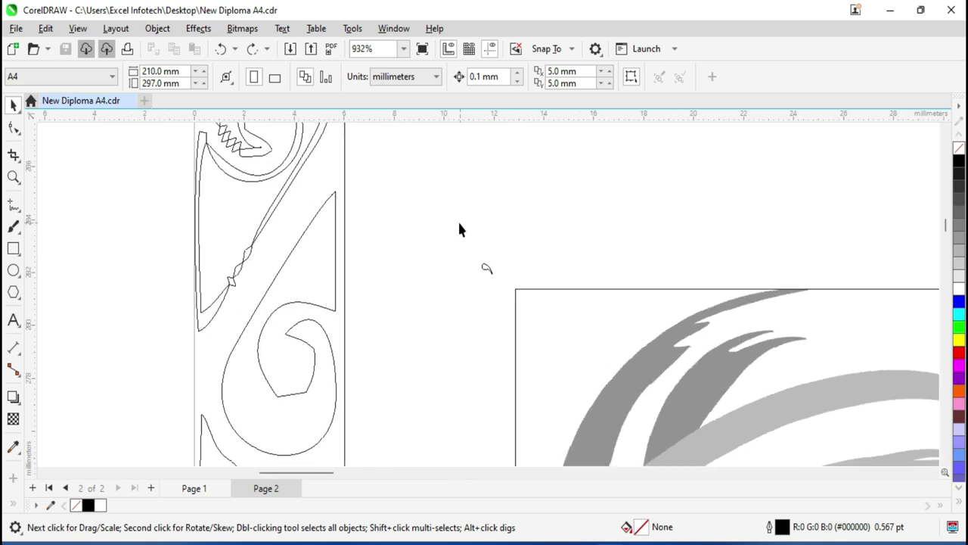
{"action": "left_click", "coordinate": [486, 269]}
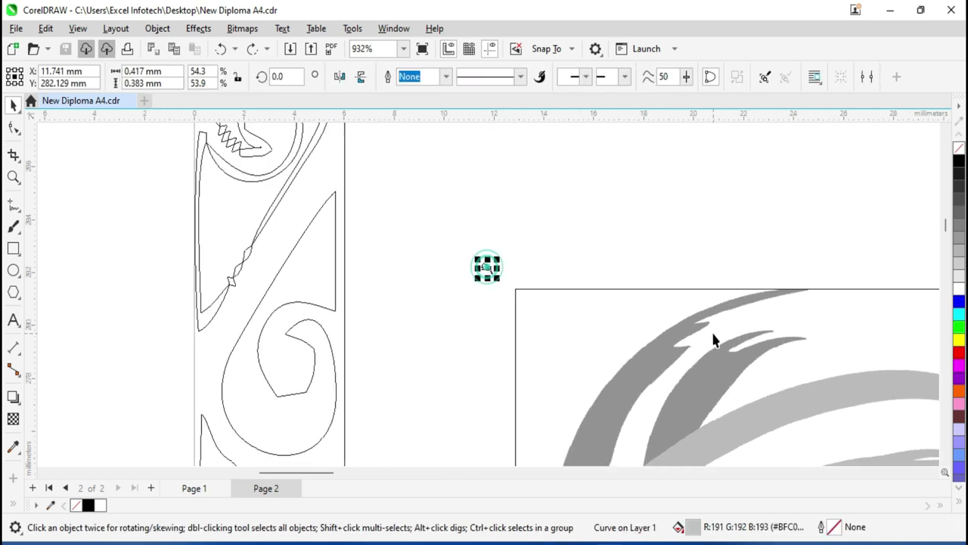
{"action": "key", "text": "Delete"}
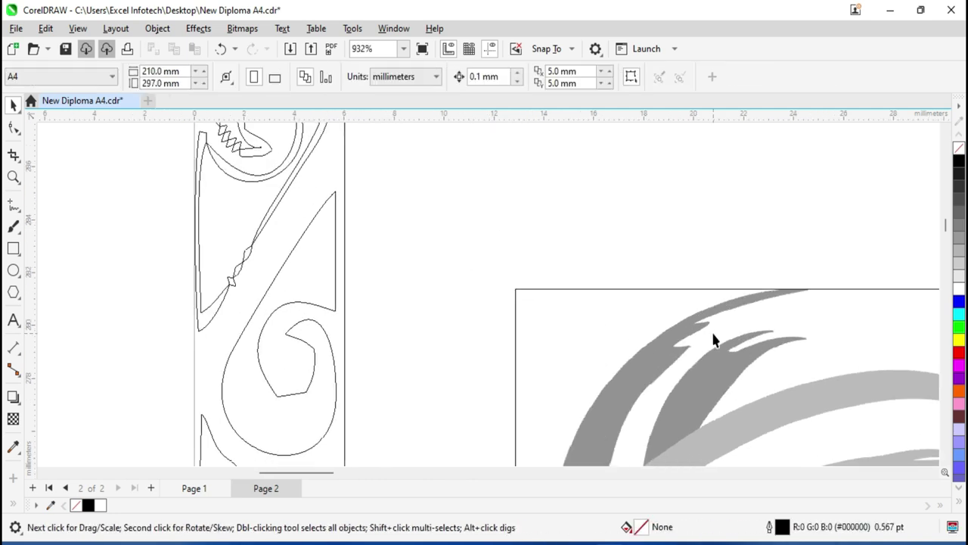
Move the view down and right toward the loose circle below '2008'
{"action": "scroll", "coordinate": [667, 201], "scroll_direction": "down", "scroll_amount": 5}
{"action": "scroll", "coordinate": [529, 378], "scroll_direction": "right", "scroll_amount": 3}
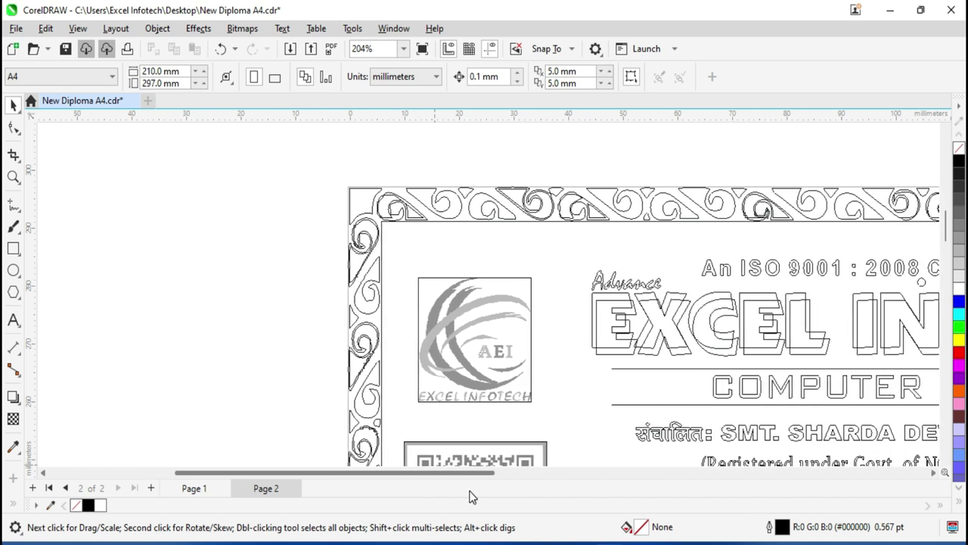
{"action": "left_click_drag", "start_coordinate": [483, 490], "coordinate": [525, 498]}
{"action": "scroll", "coordinate": [530, 379], "scroll_direction": "right", "scroll_amount": 1}
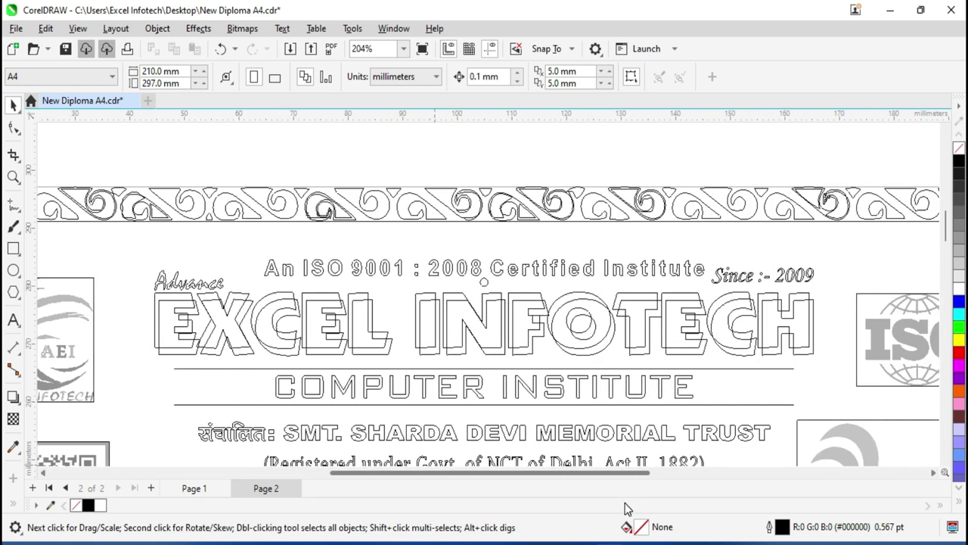
{"action": "scroll", "coordinate": [495, 265], "scroll_direction": "up", "scroll_amount": 1}
{"action": "scroll", "coordinate": [484, 302], "scroll_direction": "up", "scroll_amount": 2}
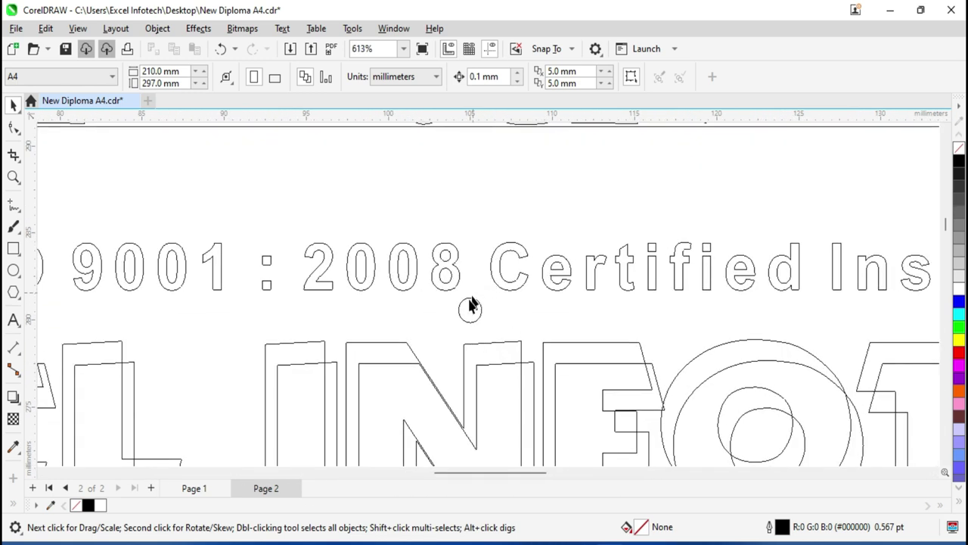
{"action": "left_click", "coordinate": [78, 28]}
{"action": "left_click", "coordinate": [106, 80]}
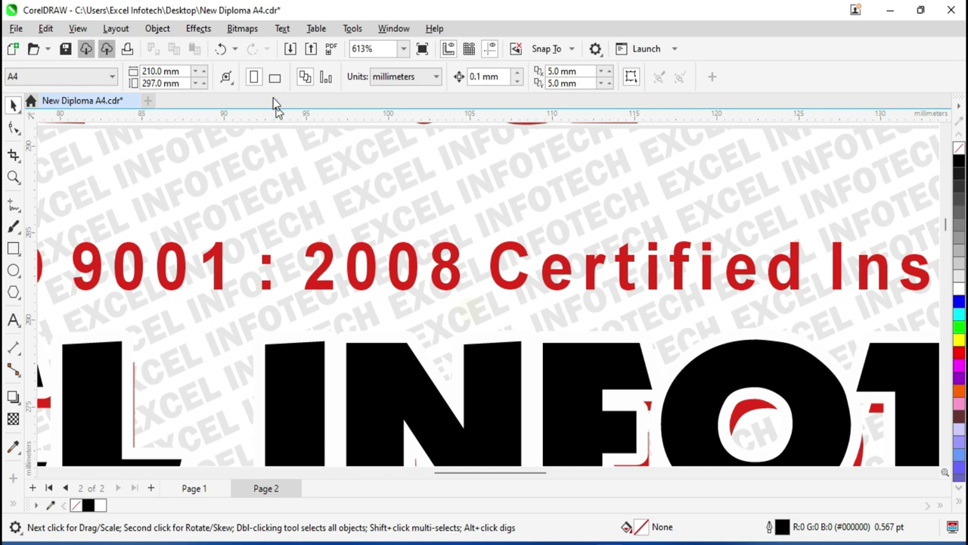
{"action": "left_click", "coordinate": [78, 29]}
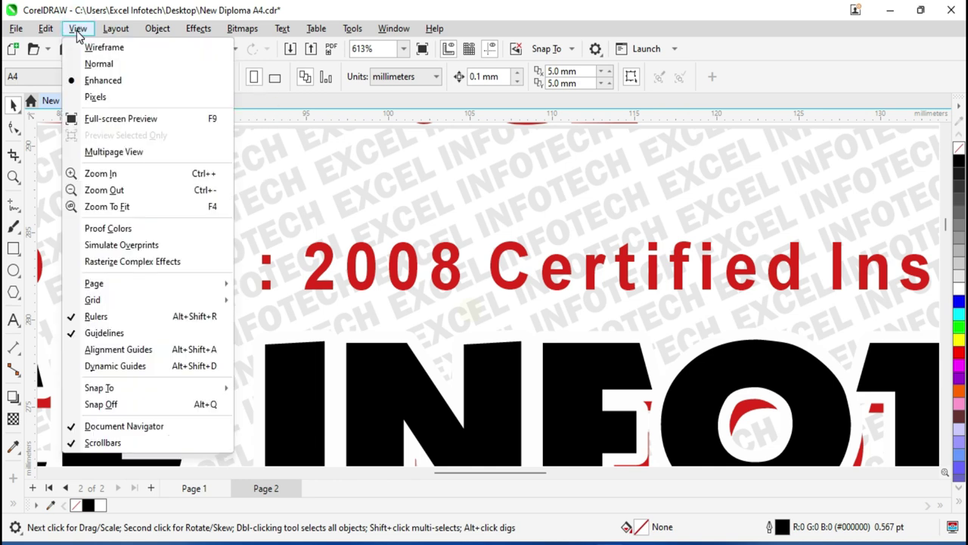
{"action": "left_click", "coordinate": [113, 49]}
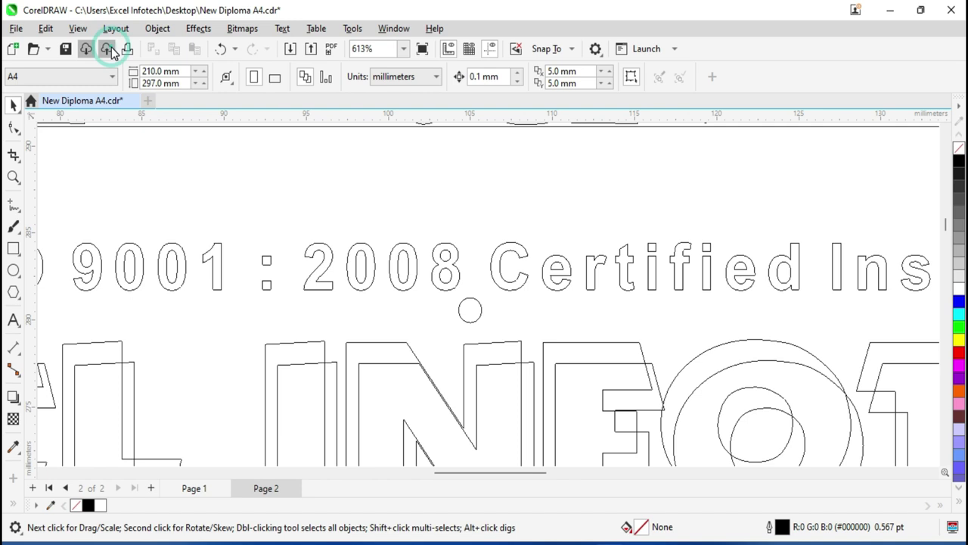
{"action": "left_click", "coordinate": [472, 310]}
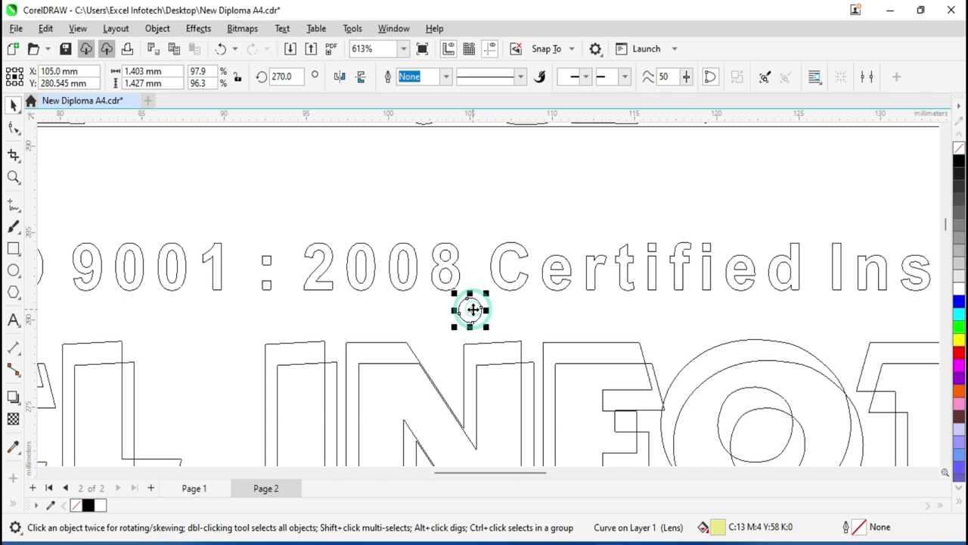
{"action": "left_click", "coordinate": [471, 306]}
{"action": "scroll", "coordinate": [427, 369], "scroll_direction": "down", "scroll_amount": 5}
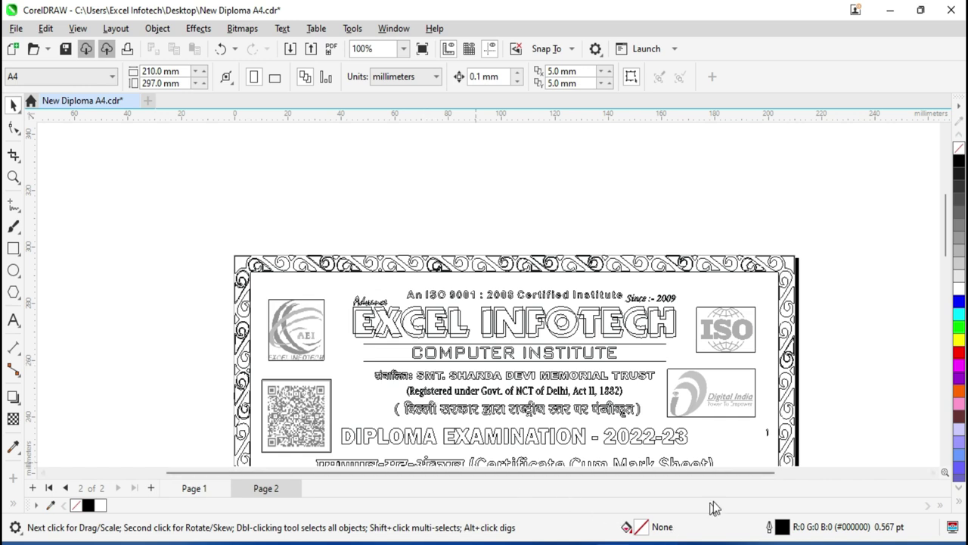
Zoom in and select the tiny stray object near the right border
{"action": "scroll", "coordinate": [760, 445], "scroll_direction": "up", "scroll_amount": 2}
{"action": "scroll", "coordinate": [760, 442], "scroll_direction": "up", "scroll_amount": 1}
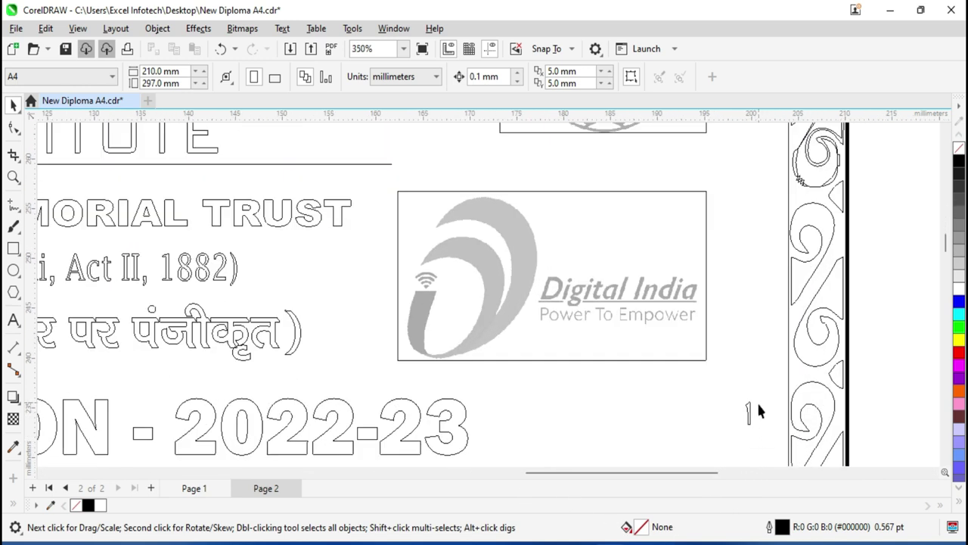
{"action": "left_click", "coordinate": [748, 410]}
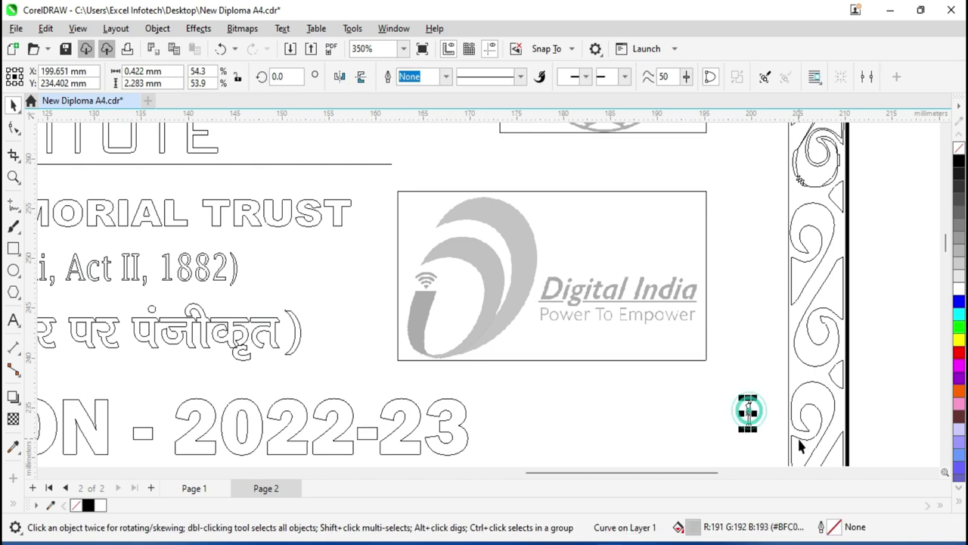
{"action": "left_click", "coordinate": [768, 410]}
Zoom out and switch the diploma back to Enhanced colour display
{"action": "scroll", "coordinate": [481, 364], "scroll_direction": "down", "scroll_amount": 3}
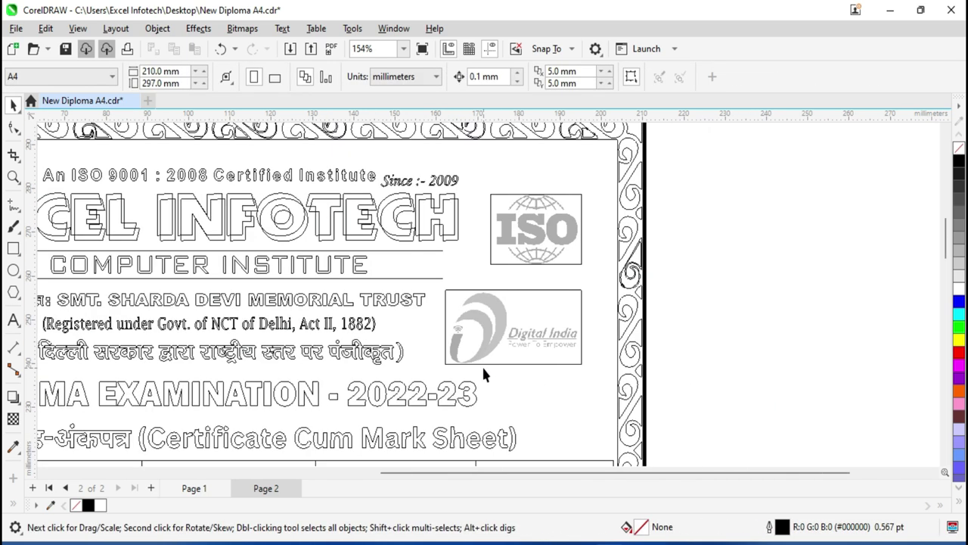
{"action": "scroll", "coordinate": [481, 364], "scroll_direction": "down", "scroll_amount": 2}
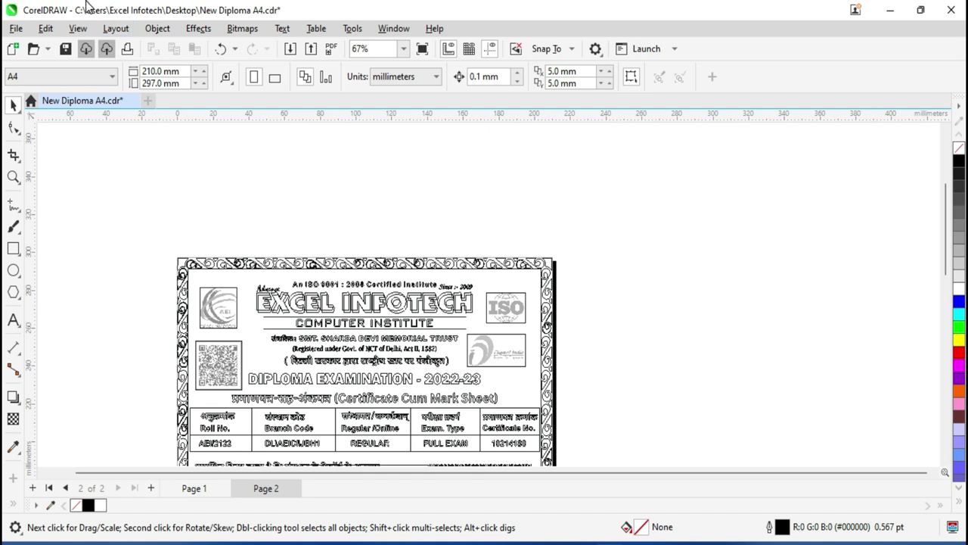
{"action": "left_click", "coordinate": [78, 28]}
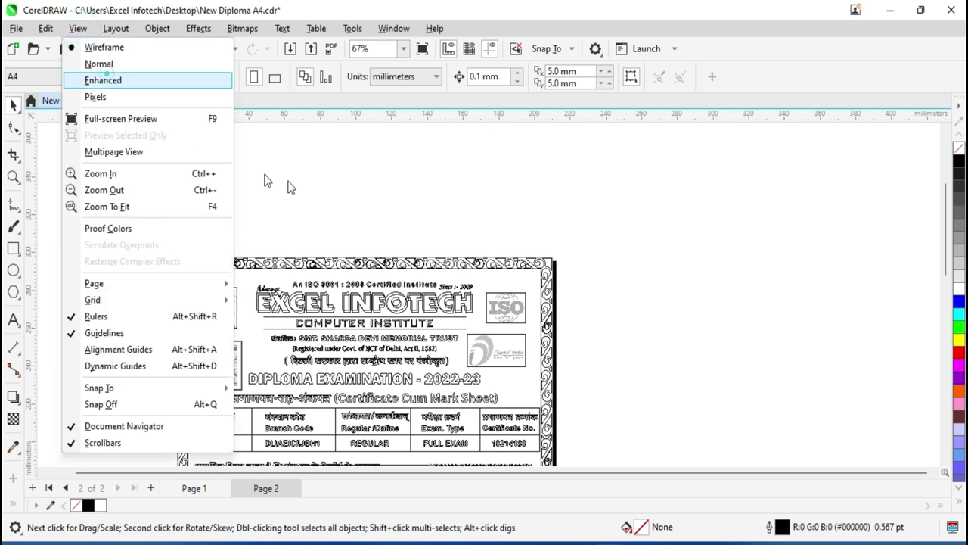
{"action": "left_click", "coordinate": [104, 80]}
{"action": "scroll", "coordinate": [378, 216], "scroll_direction": "down", "scroll_amount": 2}
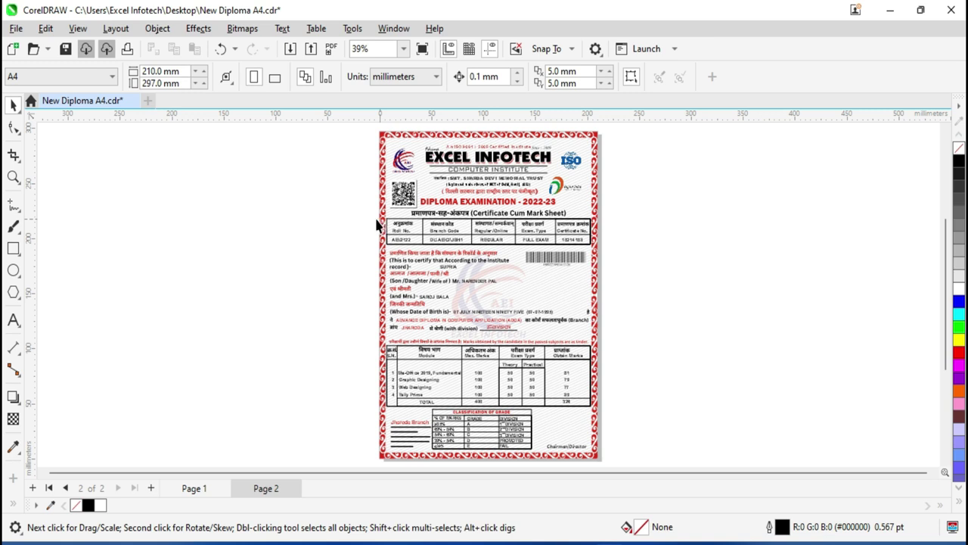
{"action": "scroll", "coordinate": [519, 336], "scroll_direction": "up", "scroll_amount": 2}
{"action": "scroll", "coordinate": [544, 288], "scroll_direction": "up", "scroll_amount": 2}
{"action": "scroll", "coordinate": [558, 236], "scroll_direction": "up", "scroll_amount": 1}
{"action": "scroll", "coordinate": [558, 236], "scroll_direction": "up", "scroll_amount": 1}
{"action": "scroll", "coordinate": [559, 241], "scroll_direction": "up", "scroll_amount": 1}
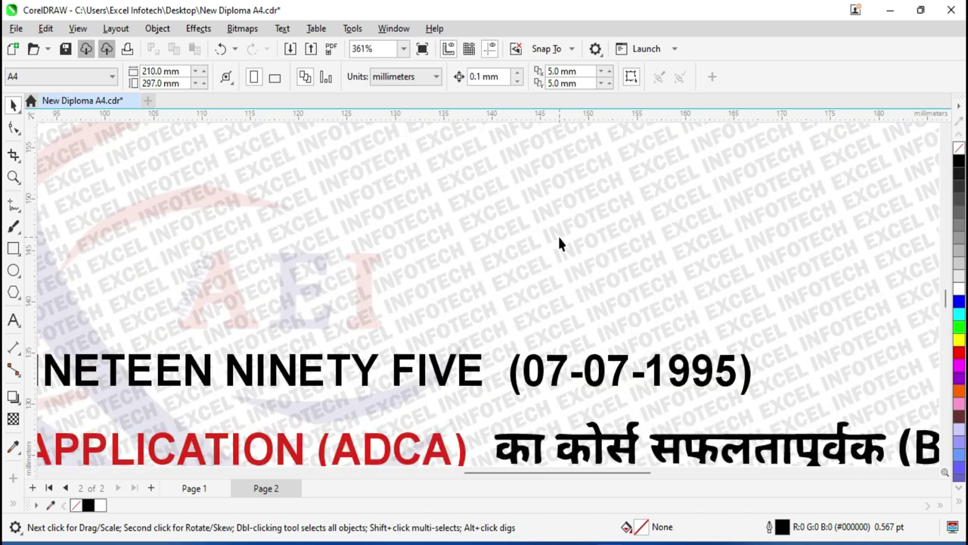
{"action": "scroll", "coordinate": [558, 234], "scroll_direction": "down", "scroll_amount": 1}
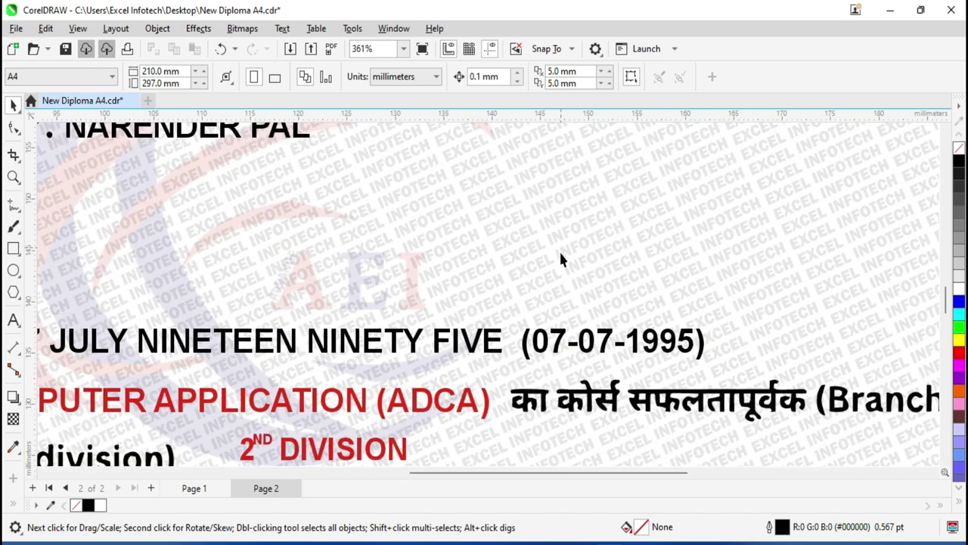
{"action": "scroll", "coordinate": [223, 251], "scroll_direction": "up", "scroll_amount": 1}
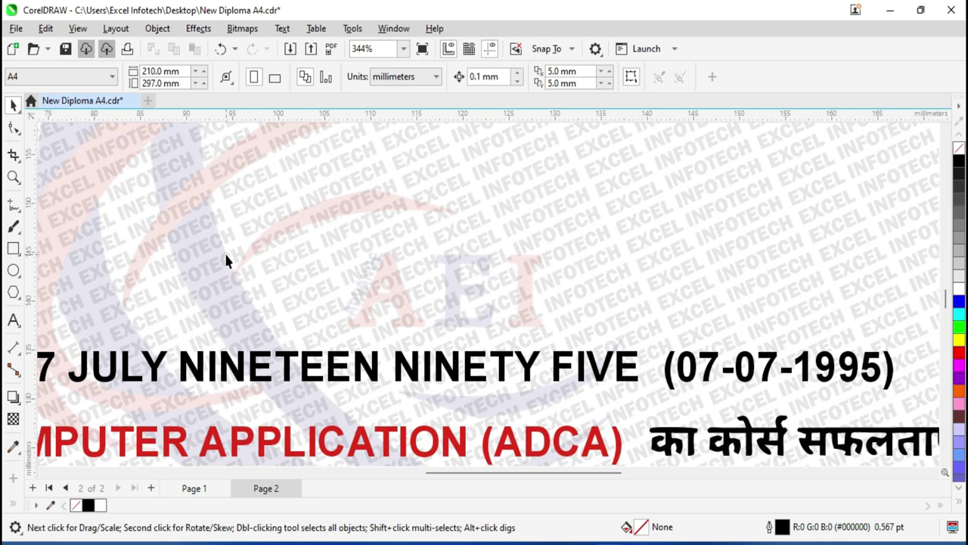
{"action": "scroll", "coordinate": [224, 251], "scroll_direction": "down", "scroll_amount": 2}
{"action": "scroll", "coordinate": [207, 268], "scroll_direction": "down", "scroll_amount": 1}
{"action": "scroll", "coordinate": [209, 267], "scroll_direction": "down", "scroll_amount": 1}
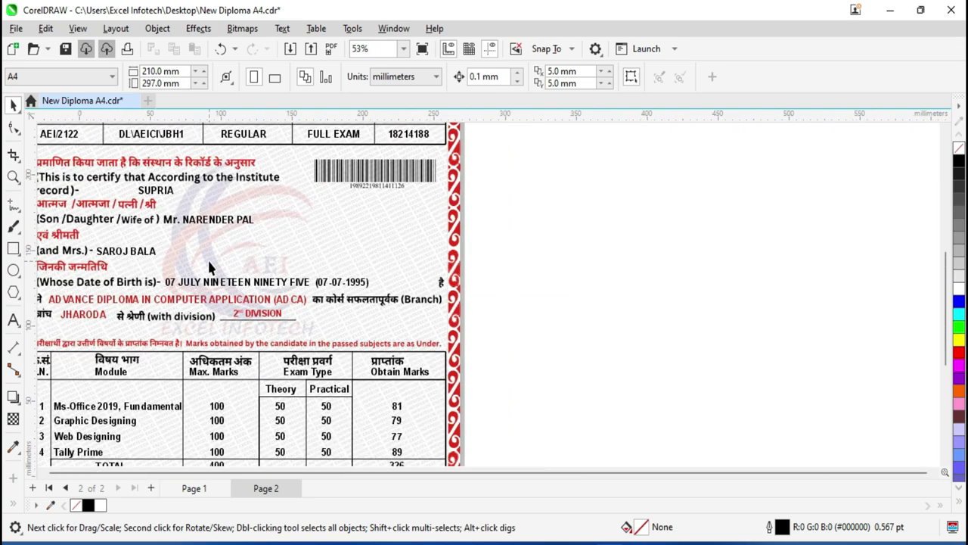
{"action": "scroll", "coordinate": [209, 267], "scroll_direction": "down", "scroll_amount": 1}
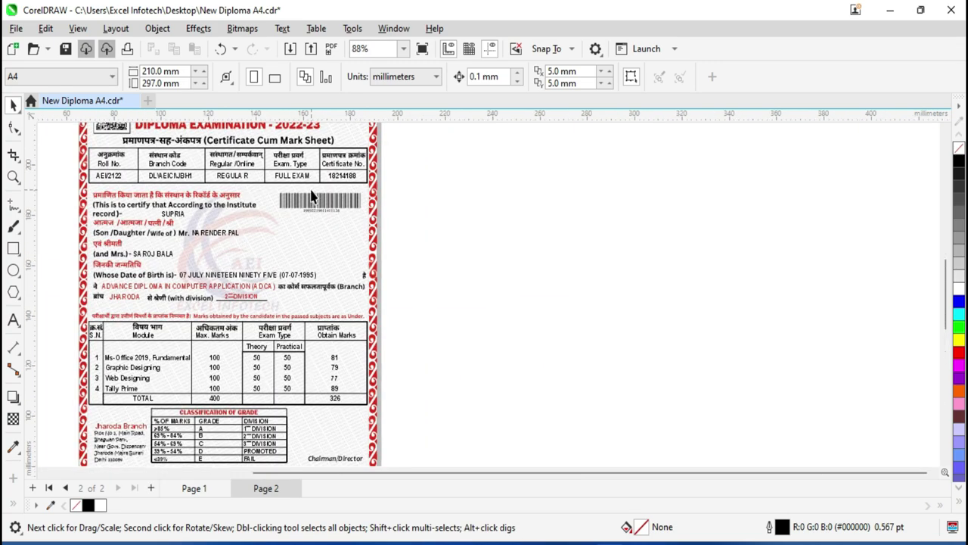
{"action": "scroll", "coordinate": [317, 203], "scroll_direction": "up", "scroll_amount": 2}
{"action": "scroll", "coordinate": [317, 208], "scroll_direction": "up", "scroll_amount": 1}
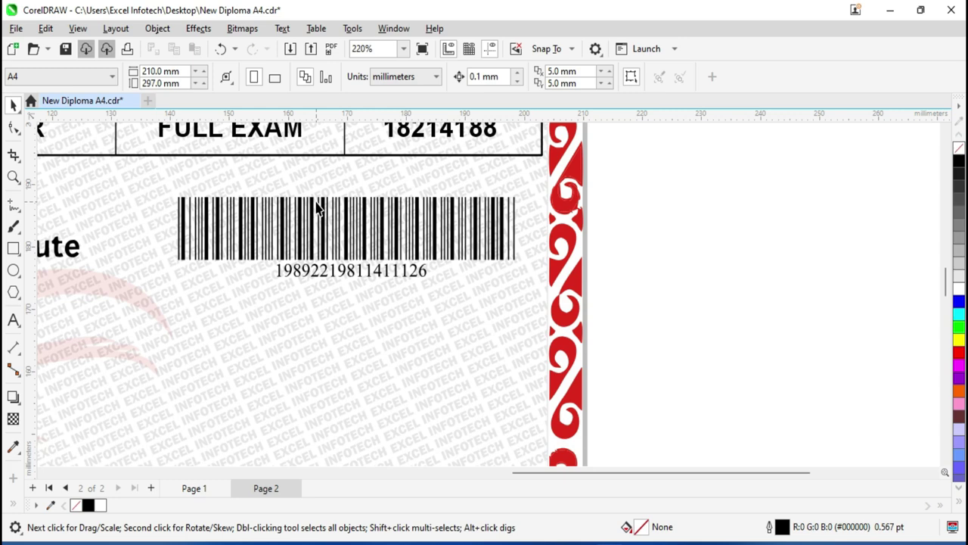
{"action": "scroll", "coordinate": [318, 208], "scroll_direction": "down", "scroll_amount": 1}
{"action": "left_click", "coordinate": [393, 277]}
{"action": "scroll", "coordinate": [394, 277], "scroll_direction": "up", "scroll_amount": 1}
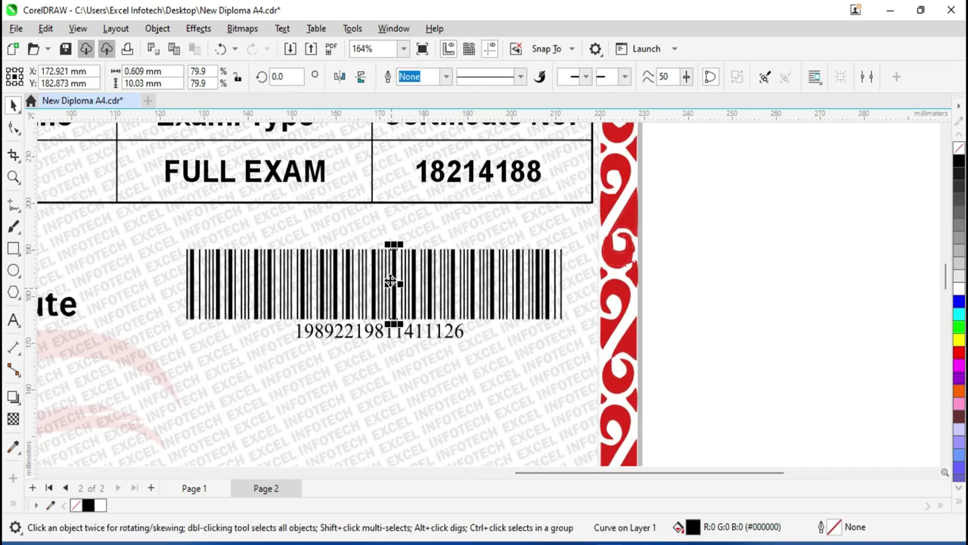
{"action": "scroll", "coordinate": [394, 277], "scroll_direction": "up", "scroll_amount": 1}
{"action": "left_click_drag", "start_coordinate": [764, 253], "coordinate": [649, 292]}
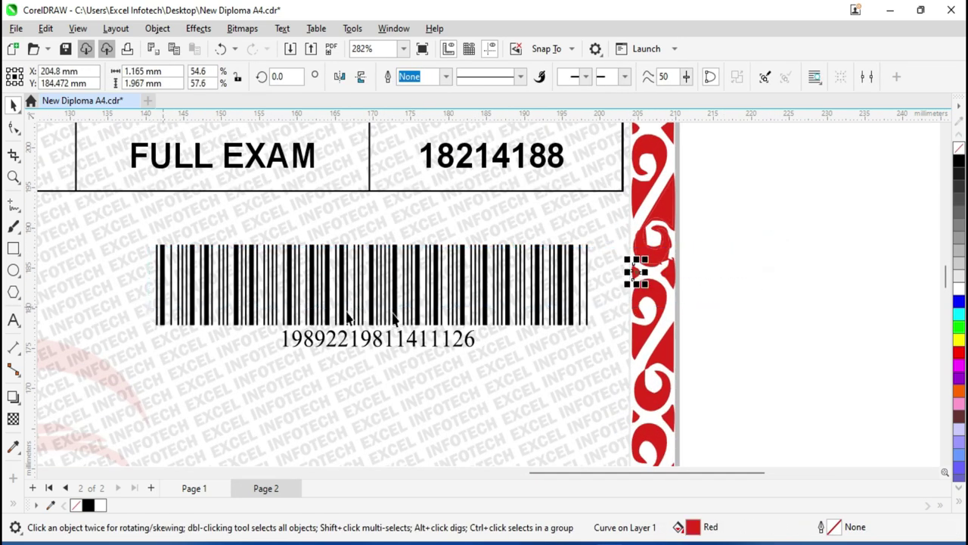
{"action": "scroll", "coordinate": [616, 285], "scroll_direction": "down", "scroll_amount": 1}
{"action": "scroll", "coordinate": [603, 324], "scroll_direction": "down", "scroll_amount": 1}
{"action": "scroll", "coordinate": [603, 324], "scroll_direction": "down", "scroll_amount": 3}
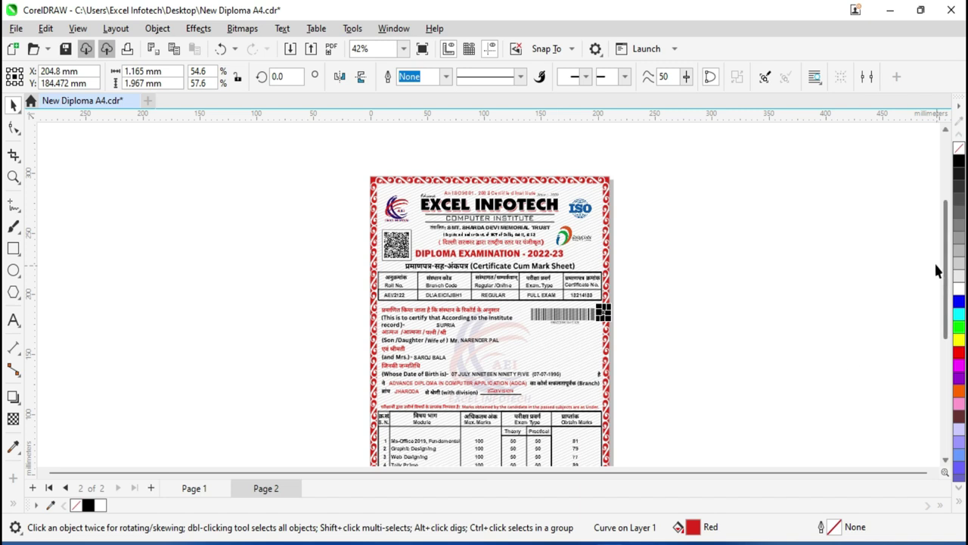
{"action": "left_click_drag", "start_coordinate": [942, 258], "coordinate": [941, 310]}
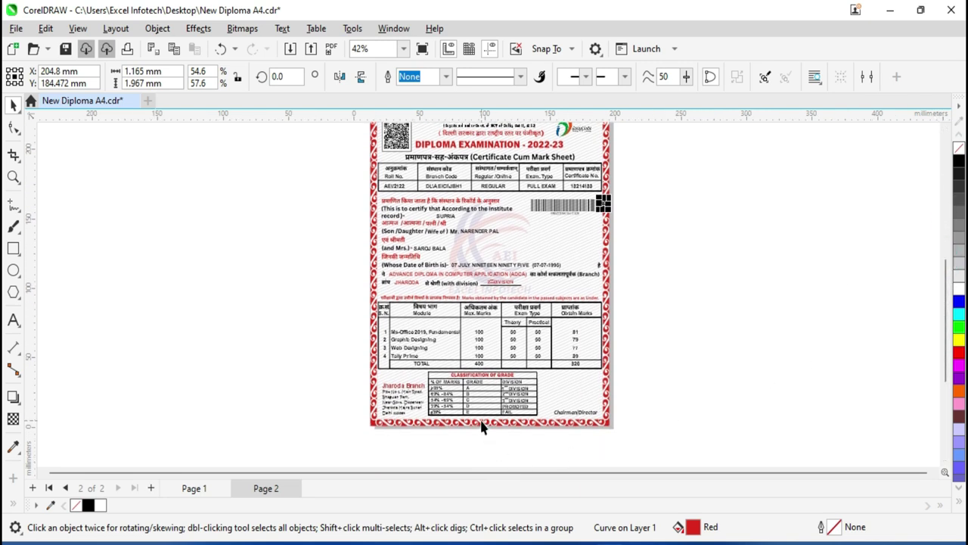
{"action": "scroll", "coordinate": [481, 426], "scroll_direction": "up", "scroll_amount": 1}
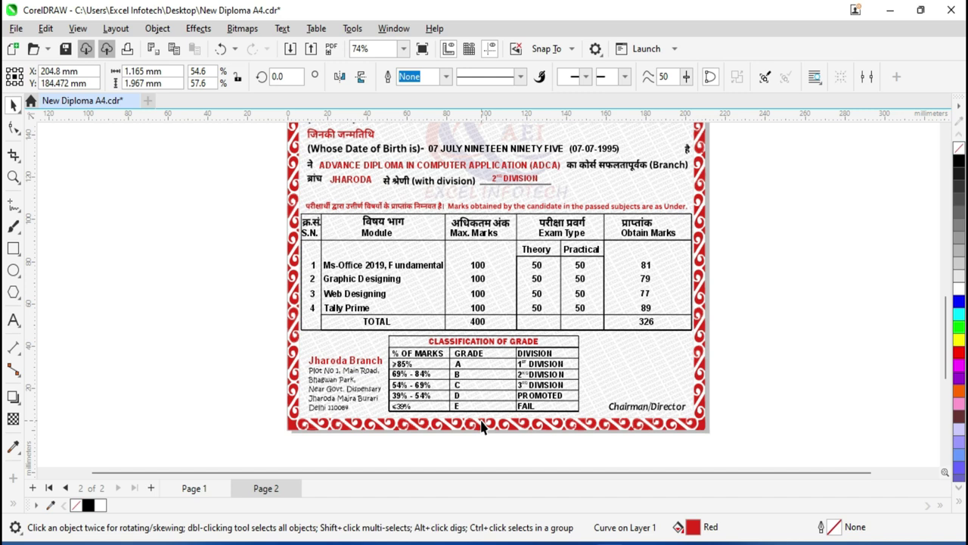
Open the display mode list, showing Enhanced as the active mode
{"action": "left_click", "coordinate": [78, 29]}
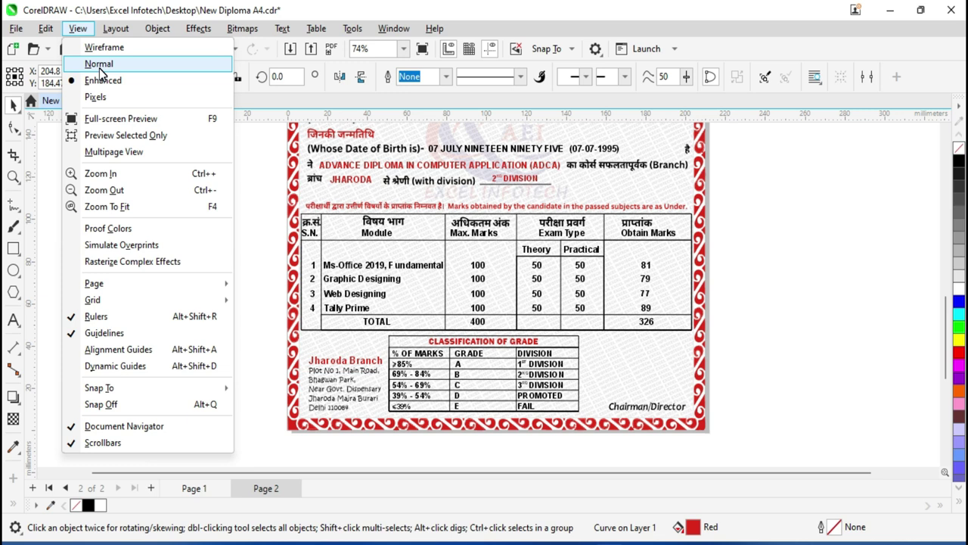
Close the display options and zoom in on the red border swirl
{"action": "left_click", "coordinate": [77, 28]}
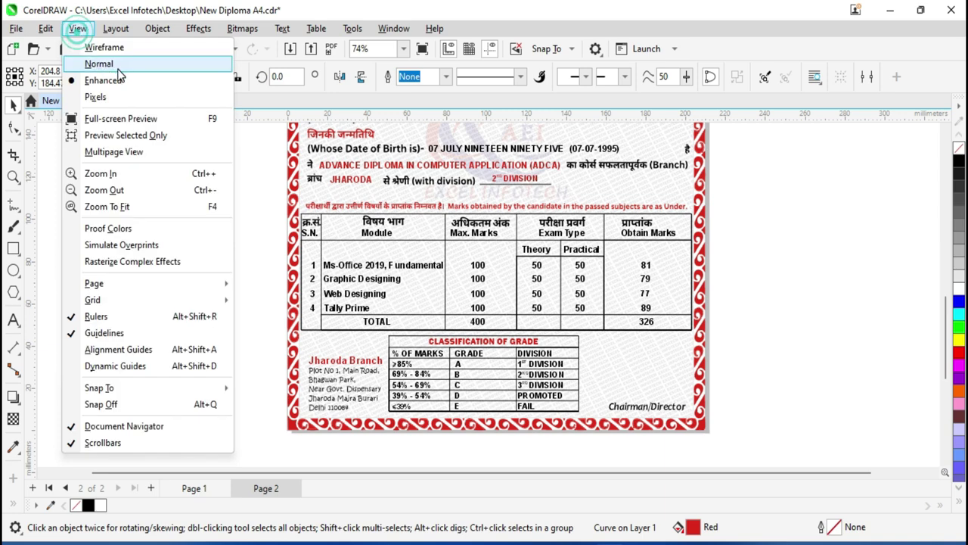
{"action": "left_click", "coordinate": [786, 305]}
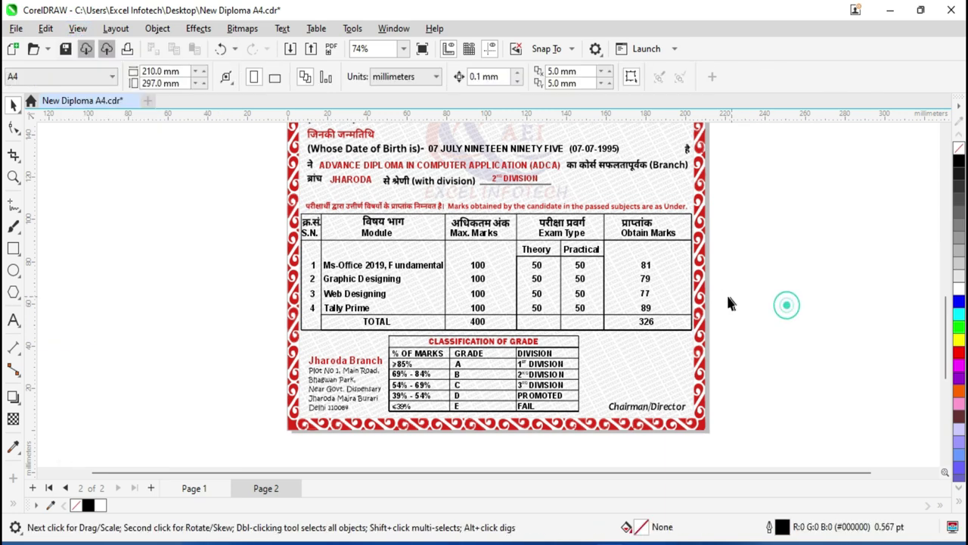
{"action": "scroll", "coordinate": [700, 303], "scroll_direction": "up", "scroll_amount": 3}
{"action": "scroll", "coordinate": [698, 304], "scroll_direction": "up", "scroll_amount": 1}
{"action": "scroll", "coordinate": [696, 307], "scroll_direction": "up", "scroll_amount": 2}
{"action": "scroll", "coordinate": [691, 308], "scroll_direction": "up", "scroll_amount": 2}
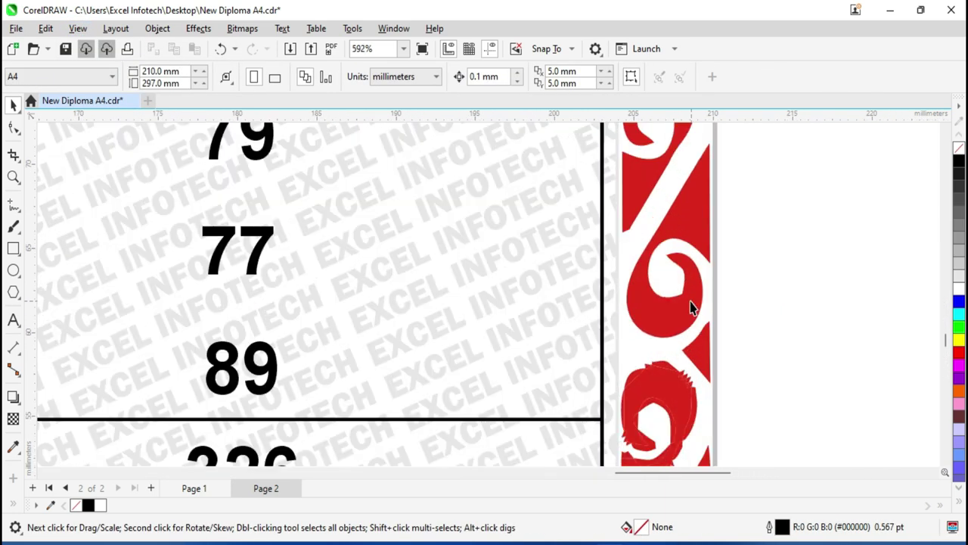
{"action": "scroll", "coordinate": [655, 286], "scroll_direction": "up", "scroll_amount": 2}
{"action": "scroll", "coordinate": [653, 277], "scroll_direction": "up", "scroll_amount": 1}
{"action": "scroll", "coordinate": [650, 276], "scroll_direction": "up", "scroll_amount": 2}
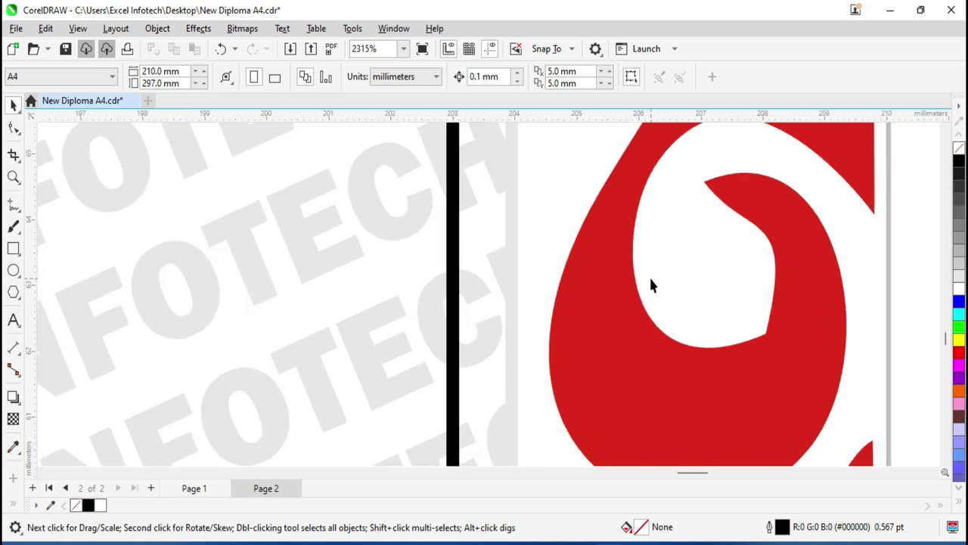
{"action": "scroll", "coordinate": [676, 231], "scroll_direction": "down", "scroll_amount": 1}
{"action": "scroll", "coordinate": [665, 230], "scroll_direction": "up", "scroll_amount": 2}
{"action": "scroll", "coordinate": [647, 272], "scroll_direction": "up", "scroll_amount": 1}
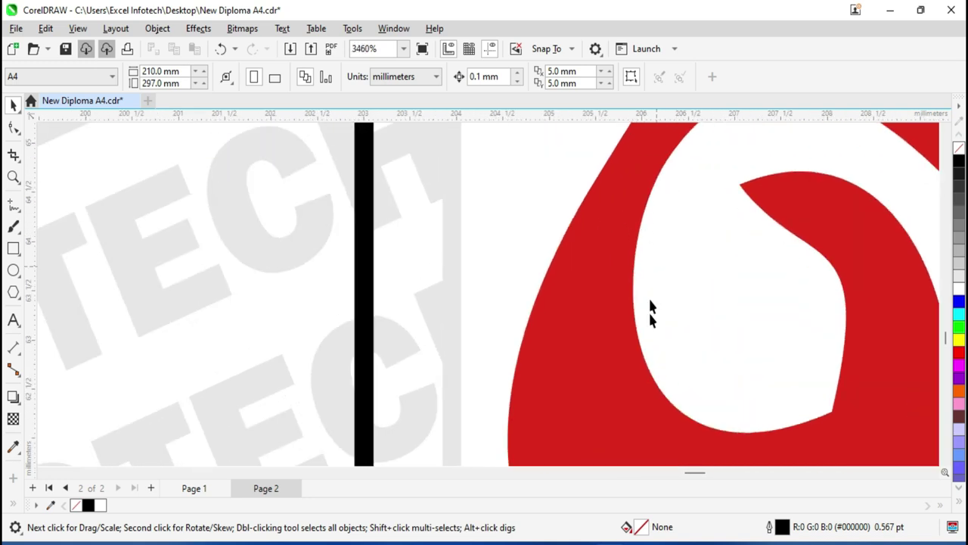
Switch to Normal display and zoom further into the swirl's edge
{"action": "left_click", "coordinate": [78, 28]}
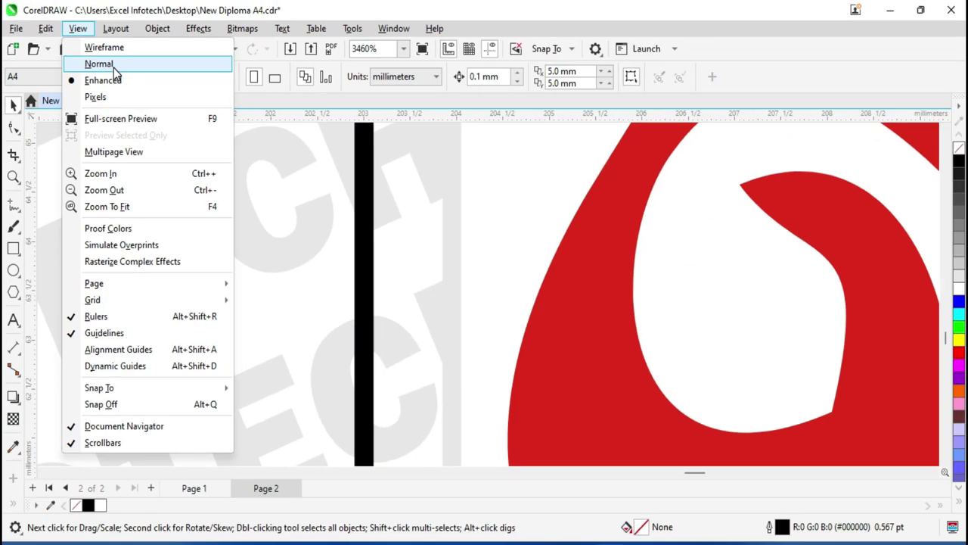
{"action": "left_click", "coordinate": [114, 68]}
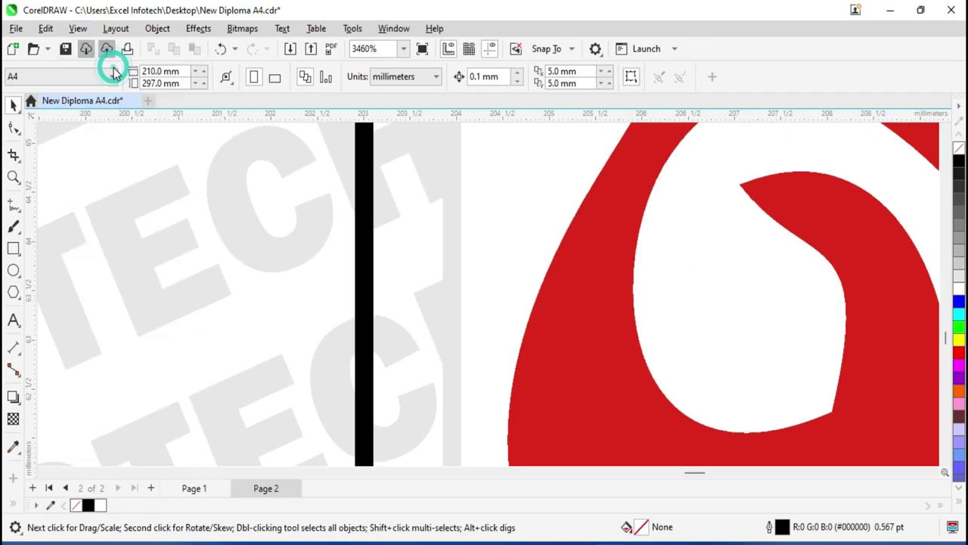
{"action": "scroll", "coordinate": [672, 375], "scroll_direction": "up", "scroll_amount": 2}
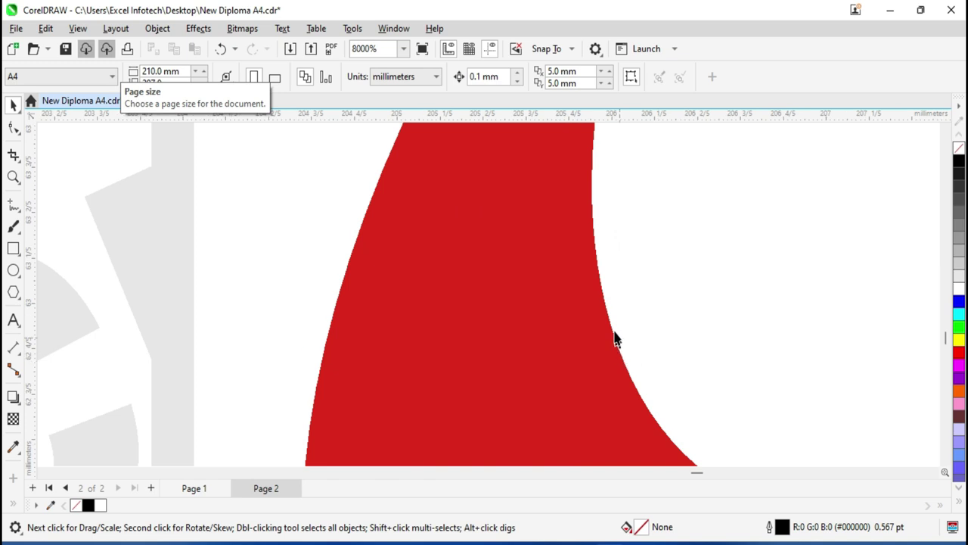
{"action": "scroll", "coordinate": [609, 325], "scroll_direction": "up", "scroll_amount": 1}
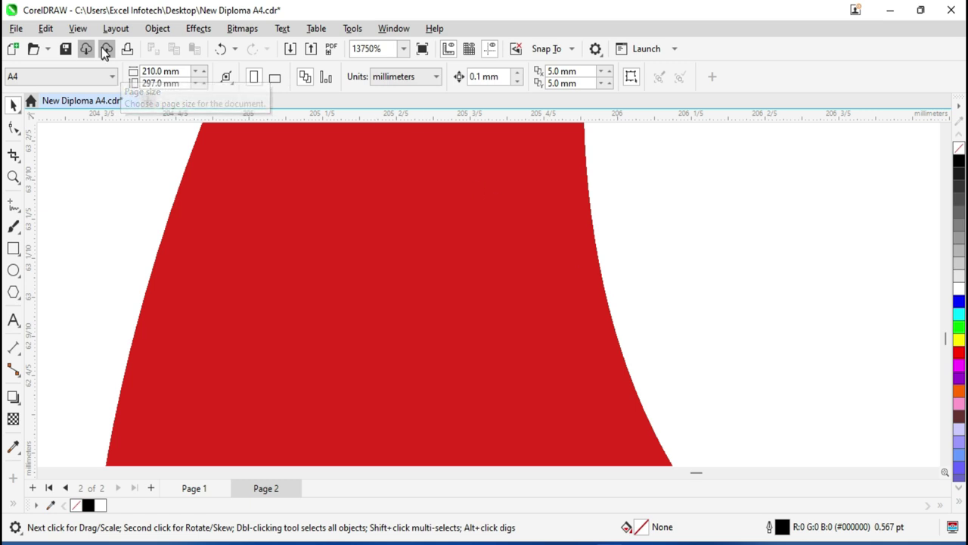
{"action": "left_click", "coordinate": [76, 31]}
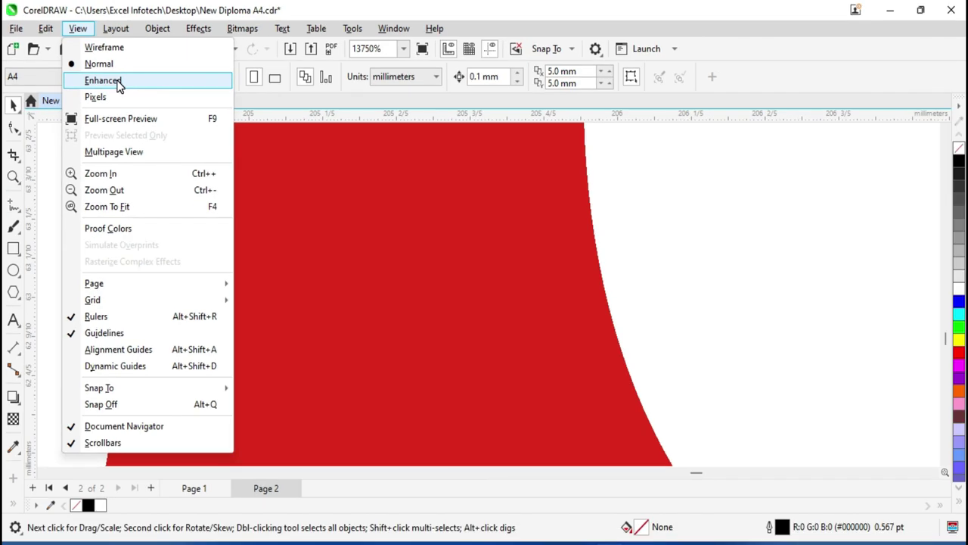
Switch the drawing to Enhanced display mode
{"action": "left_click", "coordinate": [118, 82]}
{"action": "left_click", "coordinate": [78, 29]}
{"action": "left_click", "coordinate": [102, 81]}
Zoom in on the red swirl's edge and select the red curve
{"action": "scroll", "coordinate": [588, 303], "scroll_direction": "up", "scroll_amount": 2}
{"action": "scroll", "coordinate": [588, 304], "scroll_direction": "up", "scroll_amount": 3}
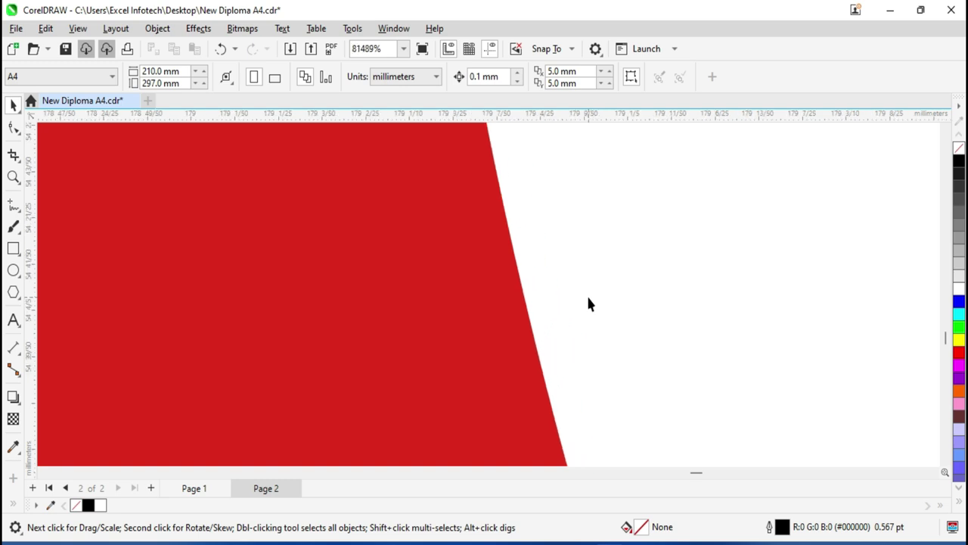
{"action": "scroll", "coordinate": [524, 312], "scroll_direction": "up", "scroll_amount": 1}
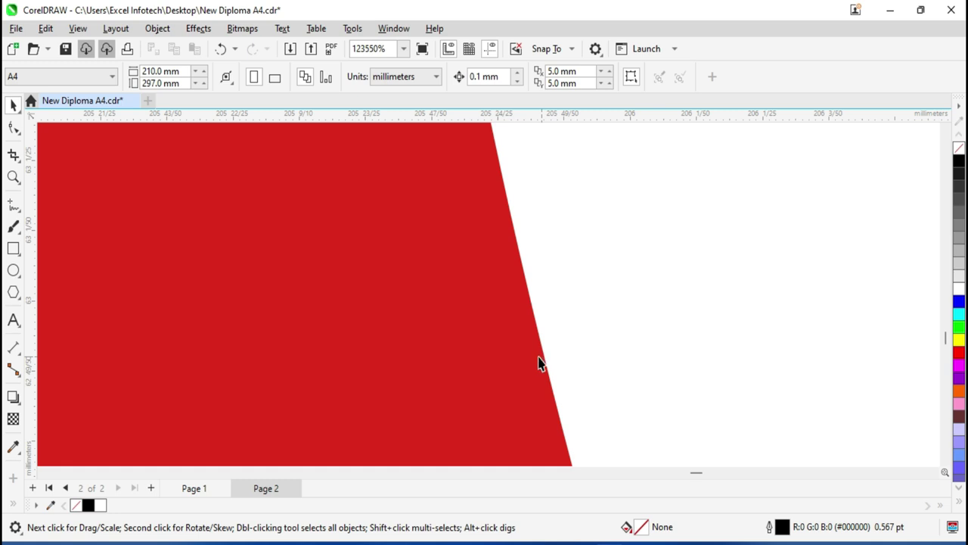
{"action": "scroll", "coordinate": [360, 306], "scroll_direction": "down", "scroll_amount": 2}
{"action": "left_click", "coordinate": [360, 295]}
{"action": "left_click", "coordinate": [77, 28]}
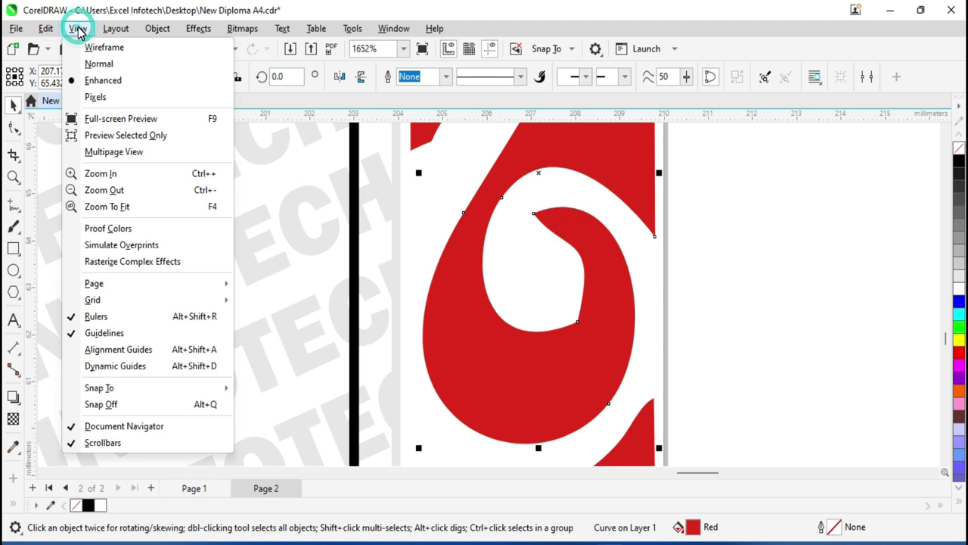
Switch to Pixels display, zoom out to the full page, and confirm Pixels is checked
{"action": "left_click", "coordinate": [111, 99]}
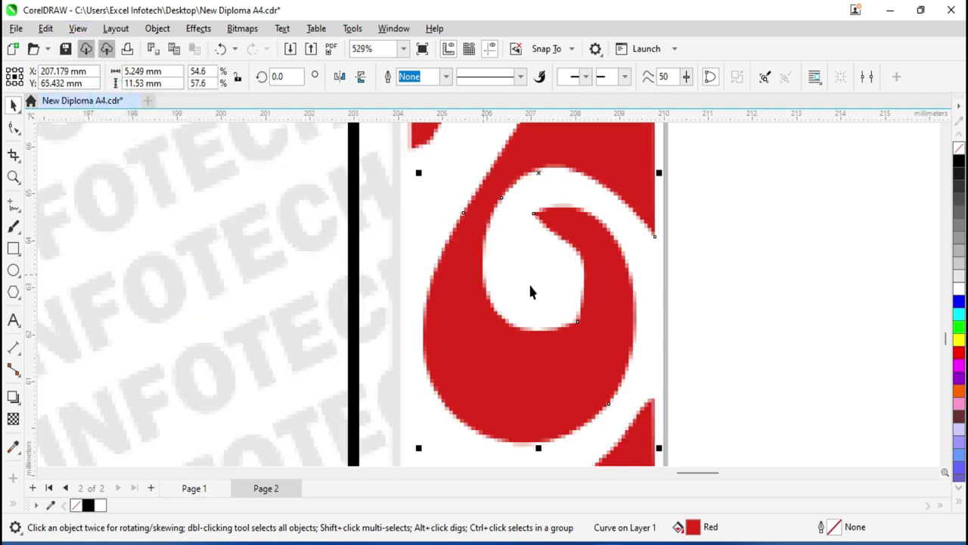
{"action": "scroll", "coordinate": [522, 287], "scroll_direction": "up", "scroll_amount": 2}
{"action": "scroll", "coordinate": [516, 270], "scroll_direction": "up", "scroll_amount": 1}
{"action": "scroll", "coordinate": [511, 263], "scroll_direction": "down", "scroll_amount": 3}
{"action": "scroll", "coordinate": [510, 261], "scroll_direction": "down", "scroll_amount": 1}
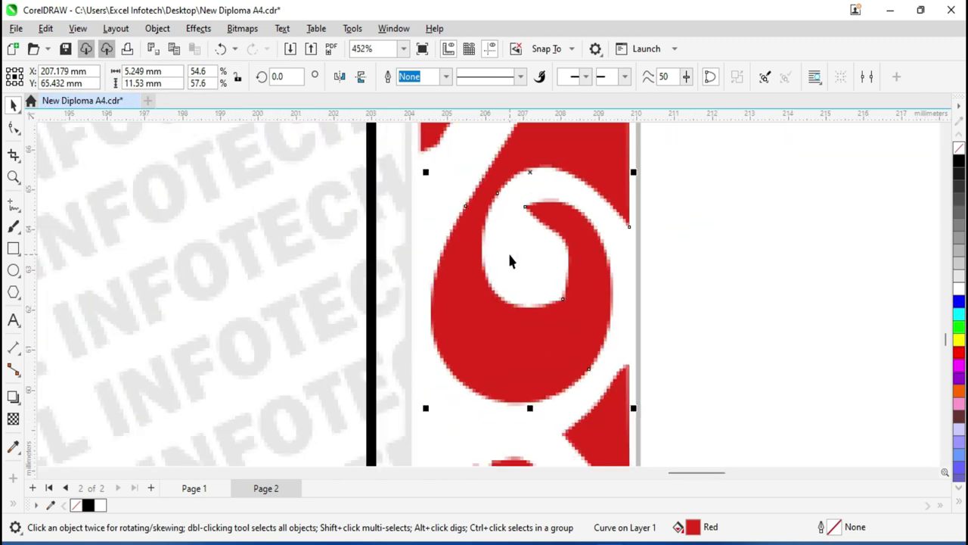
{"action": "scroll", "coordinate": [510, 261], "scroll_direction": "down", "scroll_amount": 2}
{"action": "scroll", "coordinate": [510, 261], "scroll_direction": "down", "scroll_amount": 2}
{"action": "scroll", "coordinate": [510, 261], "scroll_direction": "down", "scroll_amount": 1}
{"action": "scroll", "coordinate": [510, 261], "scroll_direction": "down", "scroll_amount": 2}
{"action": "scroll", "coordinate": [511, 257], "scroll_direction": "down", "scroll_amount": 2}
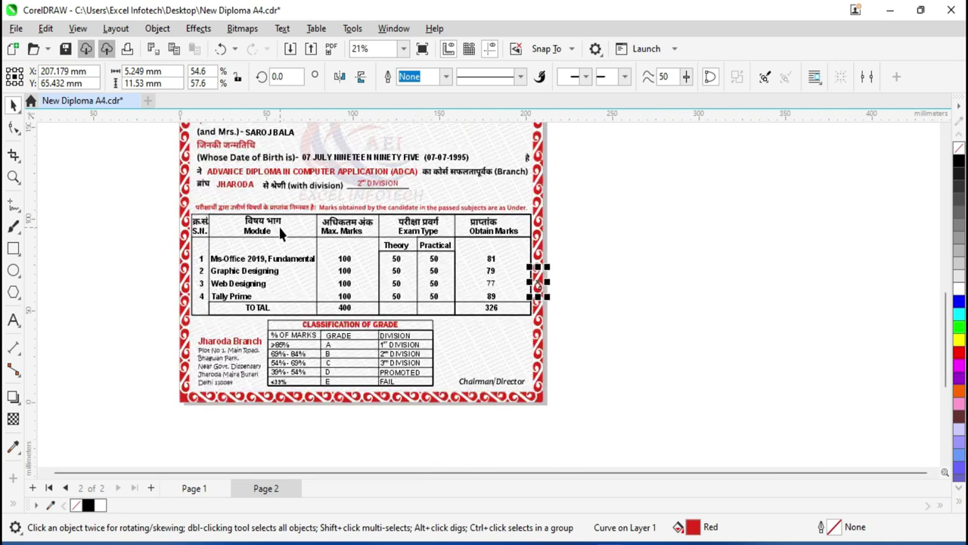
{"action": "left_click", "coordinate": [279, 229]}
{"action": "left_click", "coordinate": [78, 28]}
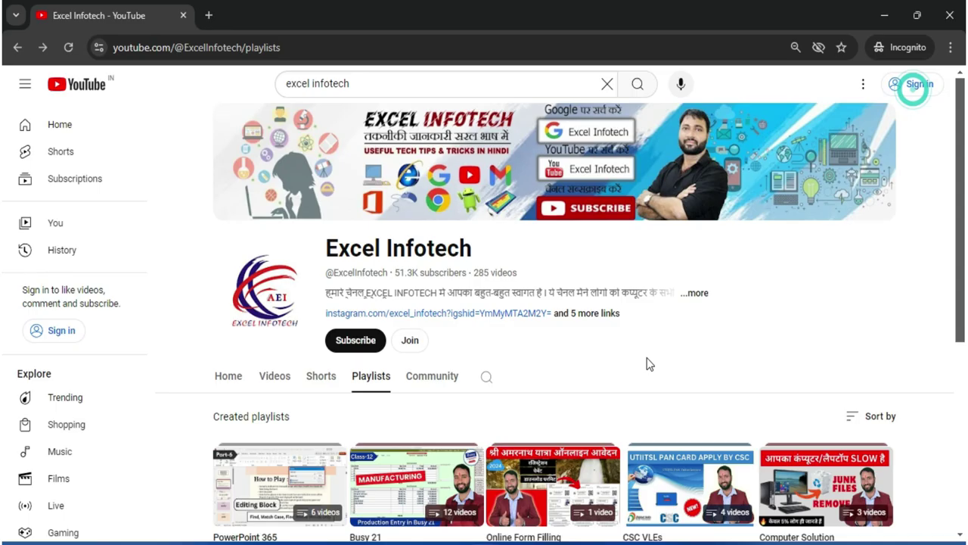
Scroll the Excel Infotech channel's Playlists tab
{"action": "scroll", "coordinate": [605, 365], "scroll_direction": "down", "scroll_amount": 2}
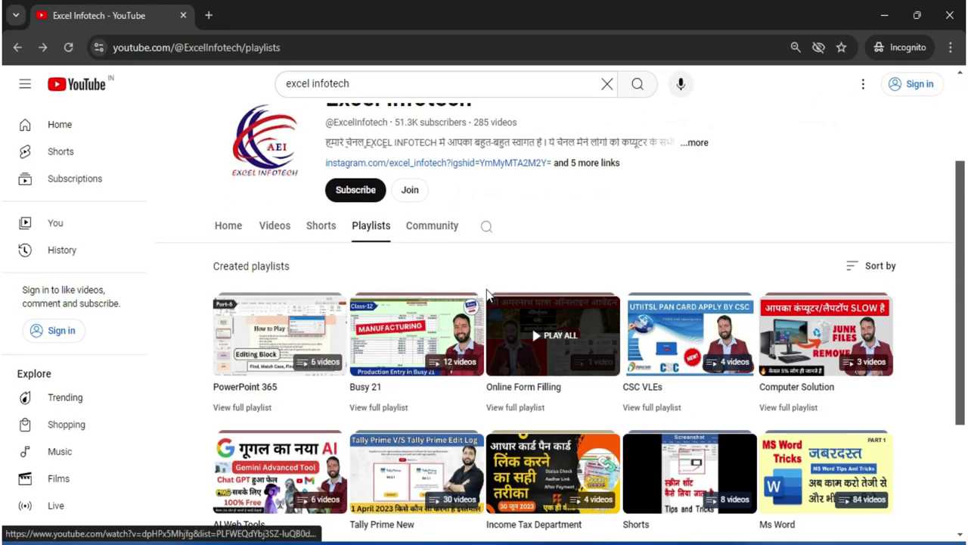